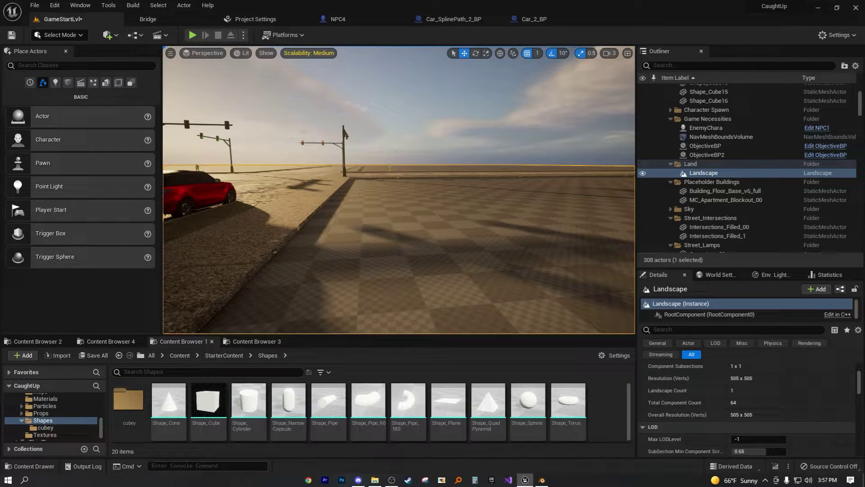
# Delete the white cube standing on the checkered landscape beside the sidewalk.
pyautogui.click(482, 123)
pyautogui.moveTo(482, 123); pyautogui.dragTo(428, 199, button='right')
pyautogui.click(413, 182)
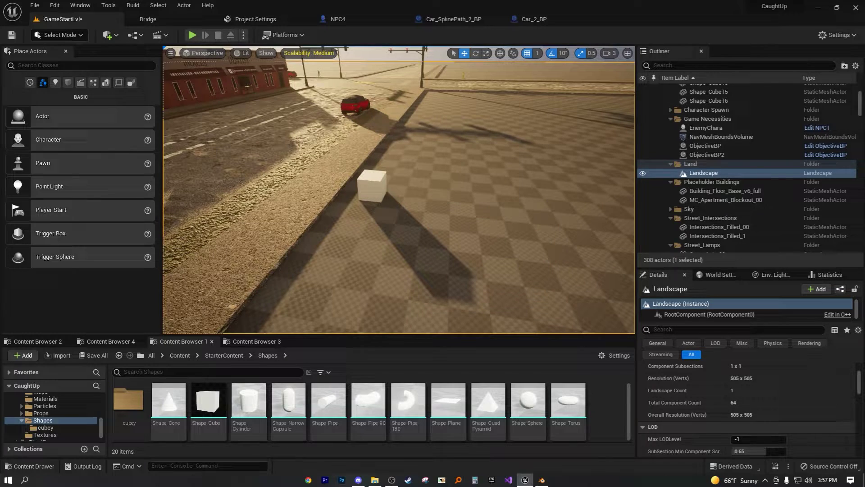
pyautogui.click(380, 183)
pyautogui.press('Delete')
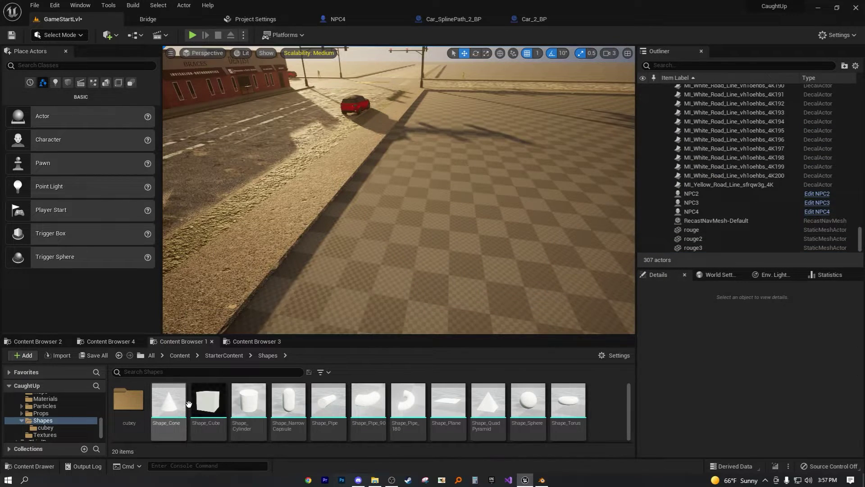
# Place a new Shape_Cube on the checkered landscape near the sidewalk edge.
pyautogui.moveTo(209, 401); pyautogui.dragTo(414, 241)
pyautogui.moveTo(361, 307); pyautogui.dragTo(362, 308, button='right')
pyautogui.press('w')
pyautogui.press('s')
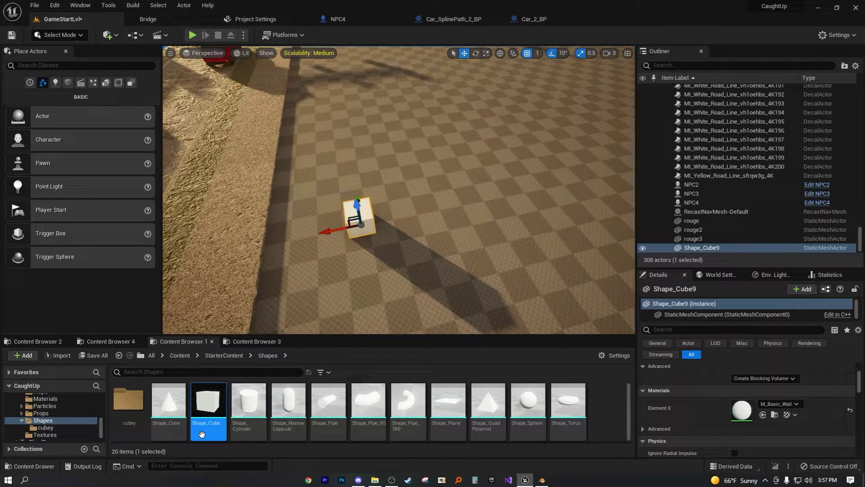
pyautogui.press('w')
pyautogui.moveTo(399, 190); pyautogui.dragTo(399, 190, button='right')
pyautogui.press('s')
pyautogui.press('s')
pyautogui.press('w')
pyautogui.press('s')
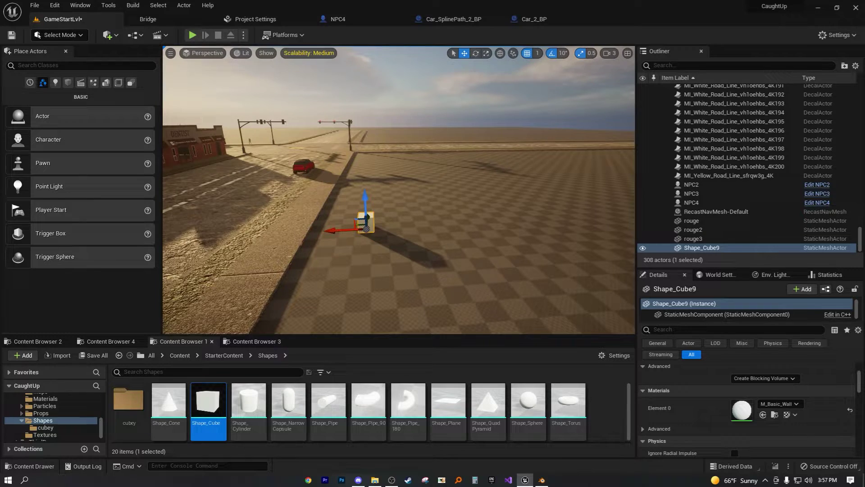
# Place a Shape_Plane on the landscape beyond the cube and rotate it upright.
pyautogui.press('w')
pyautogui.moveTo(479, 242); pyautogui.dragTo(465, 316, button='right')
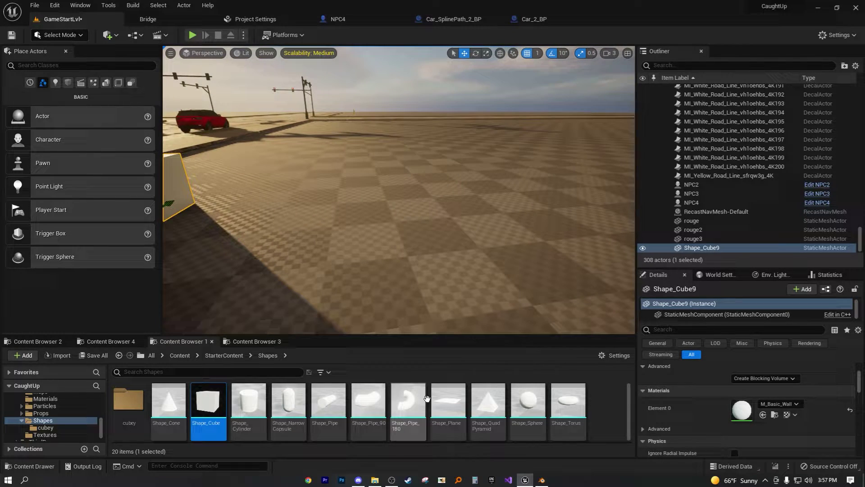
pyautogui.click(449, 401)
pyautogui.moveTo(448, 401); pyautogui.dragTo(434, 153)
pyautogui.press('e')
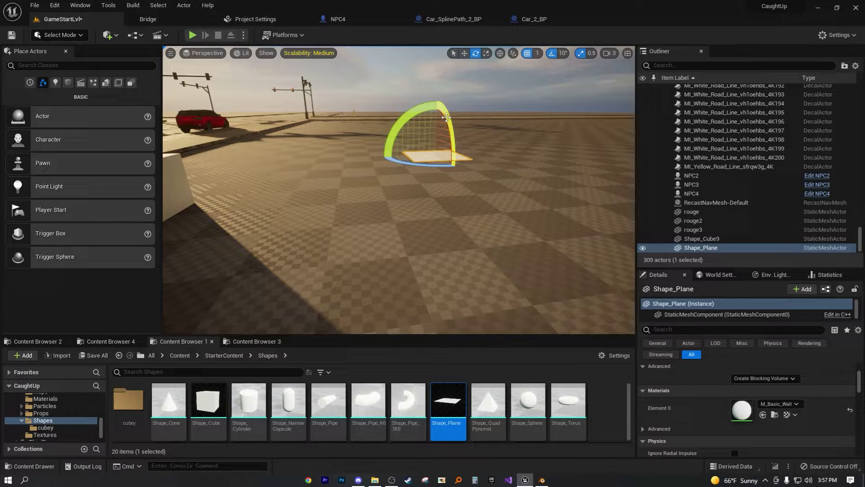
pyautogui.moveTo(445, 113); pyautogui.dragTo(451, 159)
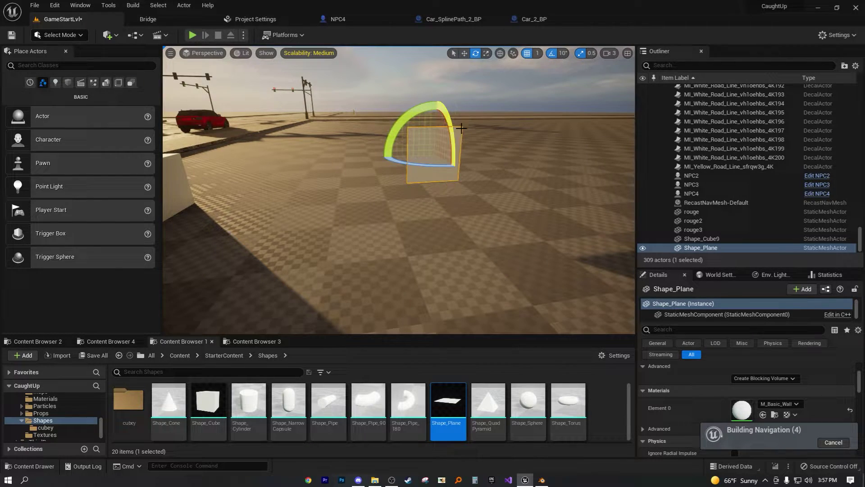
pyautogui.press('w')
# Scale the upright plane up uniformly, view it beside the cube and delete it.
pyautogui.press('f')
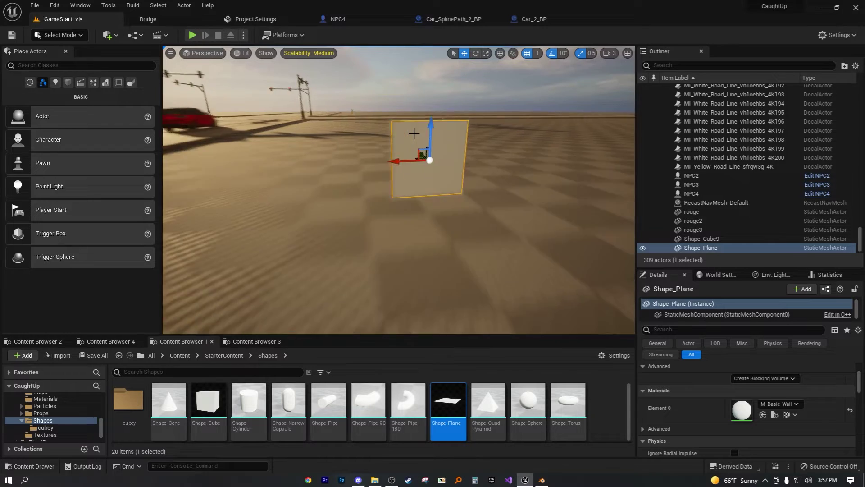
pyautogui.click(487, 54)
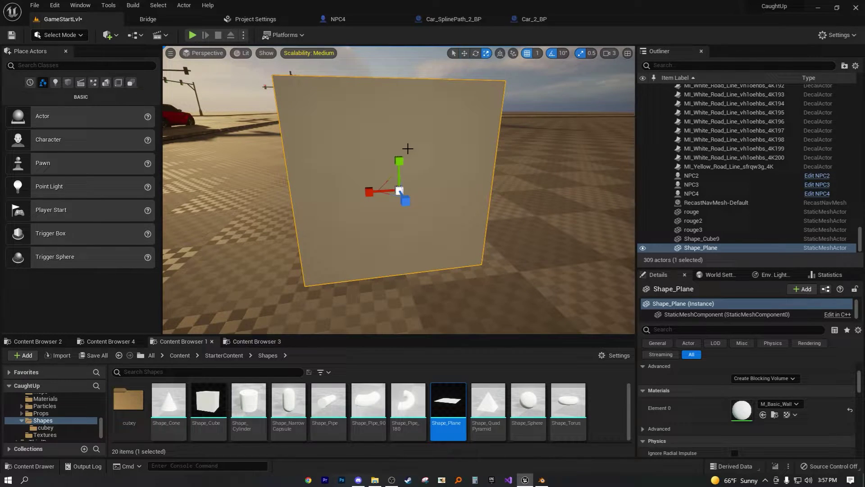
pyautogui.moveTo(398, 194); pyautogui.dragTo(408, 188)
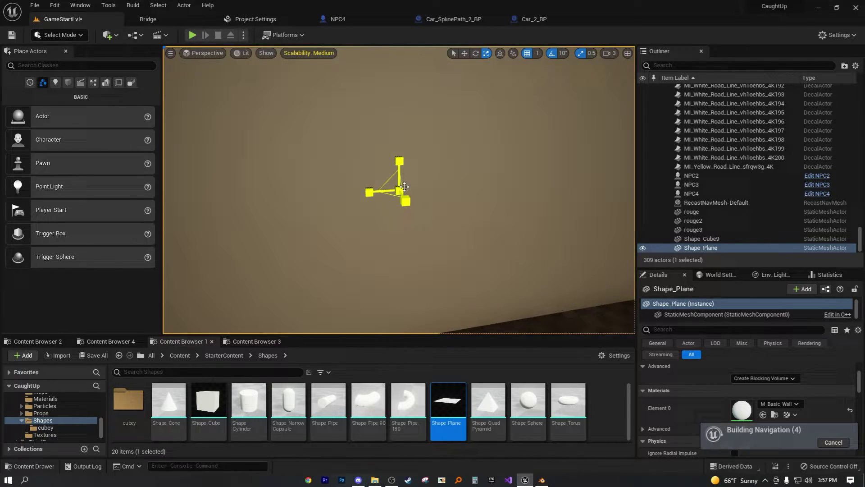
pyautogui.moveTo(408, 188); pyautogui.dragTo(379, 174, button='right')
pyautogui.press('w')
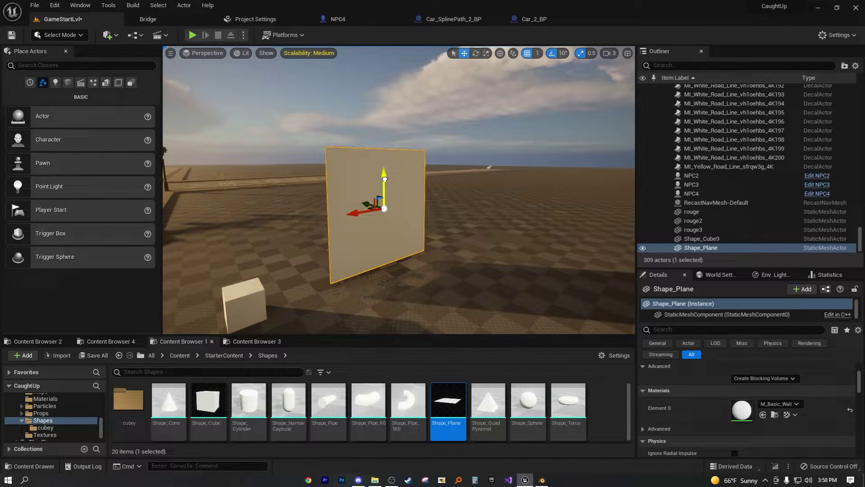
pyautogui.moveTo(406, 219); pyautogui.dragTo(407, 213, button='right')
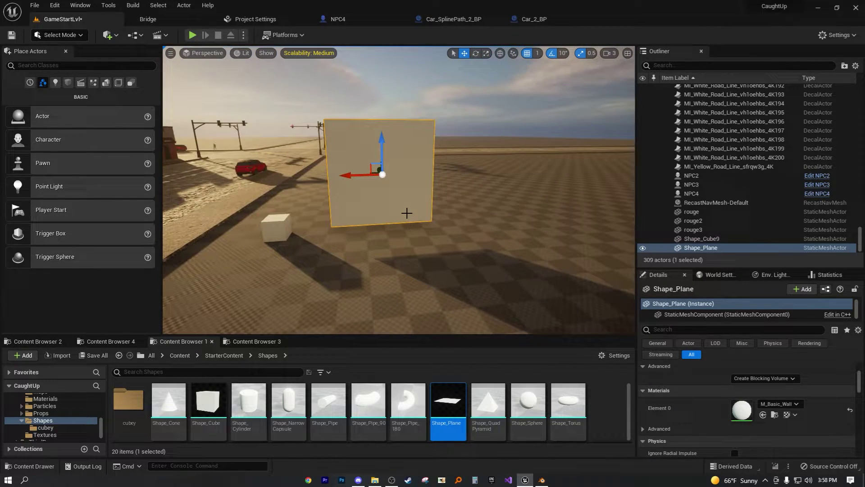
pyautogui.press('Delete')
# Select the placed cube and examine the material elements available in its details.
pyautogui.moveTo(354, 231); pyautogui.dragTo(307, 203, button='right')
pyautogui.click(328, 219)
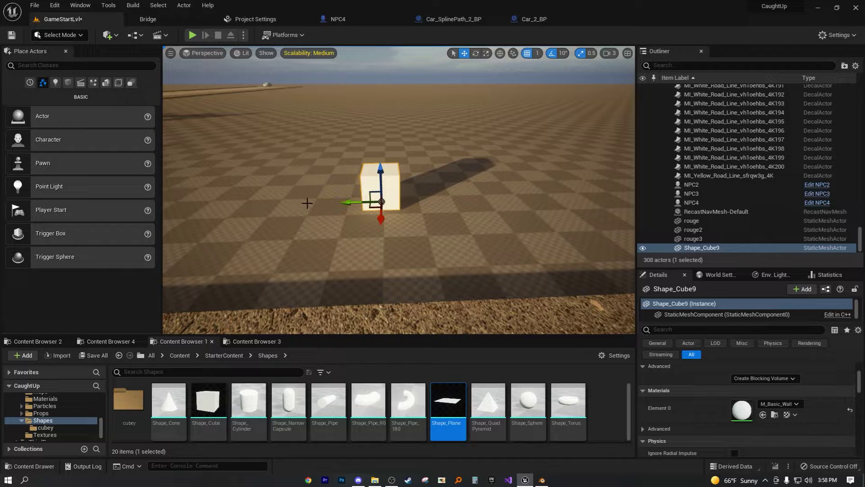
pyautogui.moveTo(377, 141)
pyautogui.mouseDown(button='right')
pyautogui.moveTo(367, 131)
pyautogui.moveTo(377, 128)
pyautogui.mouseUp(button='right')
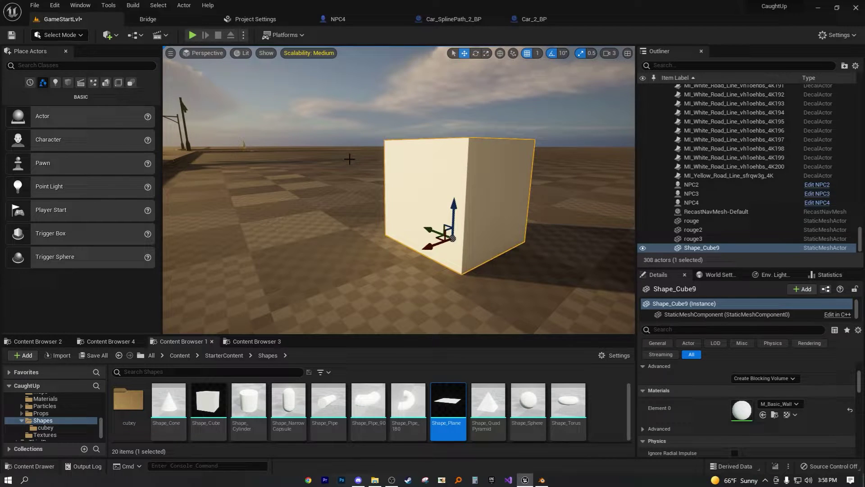
pyautogui.scroll(-2, 807, 423)
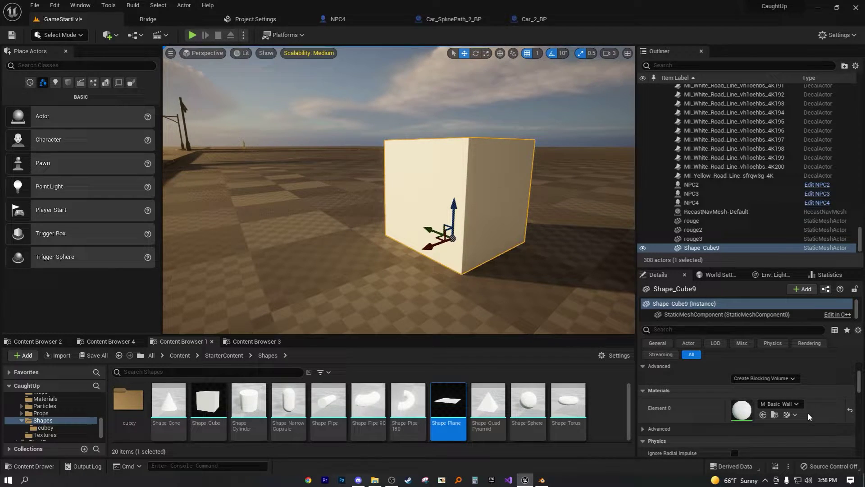
pyautogui.scroll(3, 806, 417)
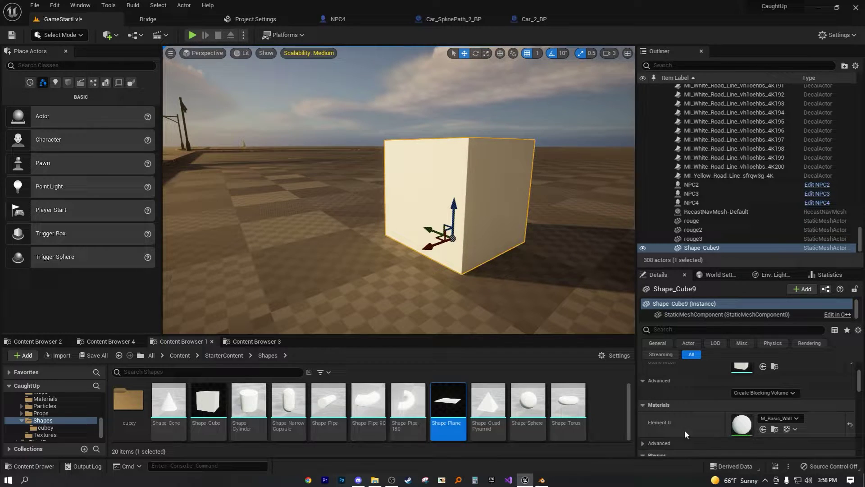
pyautogui.rightClick(664, 426)
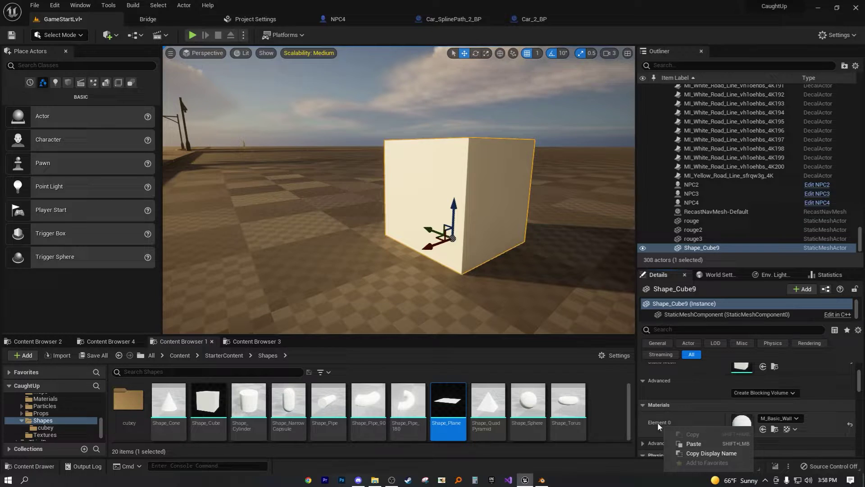
pyautogui.click(658, 423)
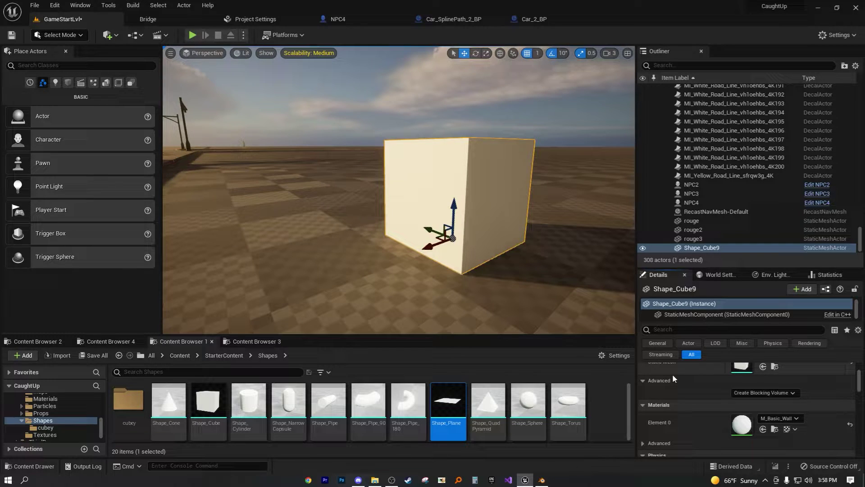
pyautogui.scroll(-3, 432, 166)
pyautogui.moveTo(452, 146); pyautogui.dragTo(456, 169, button='right')
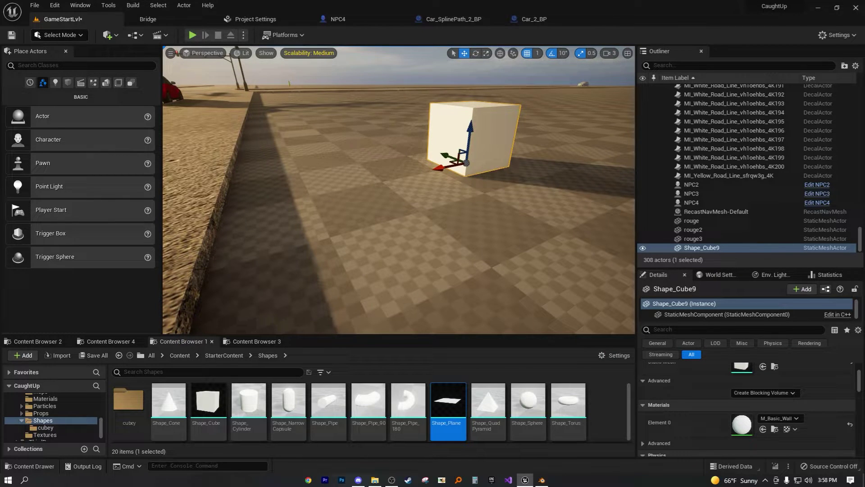
pyautogui.press('e')
pyautogui.moveTo(456, 169); pyautogui.dragTo(456, 193, button='right')
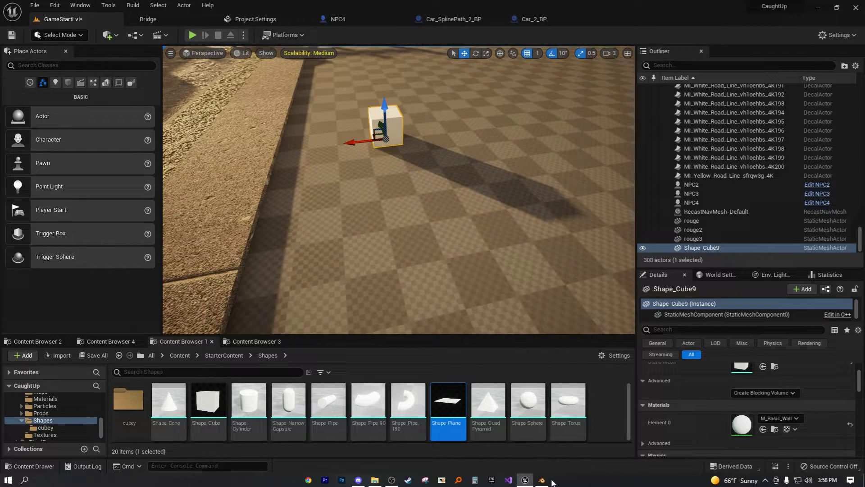
# Switch to Blender and start a new file with the default cube scene.
pyautogui.click(542, 480)
pyautogui.moveTo(328, 231); pyautogui.dragTo(279, 223, button='middle')
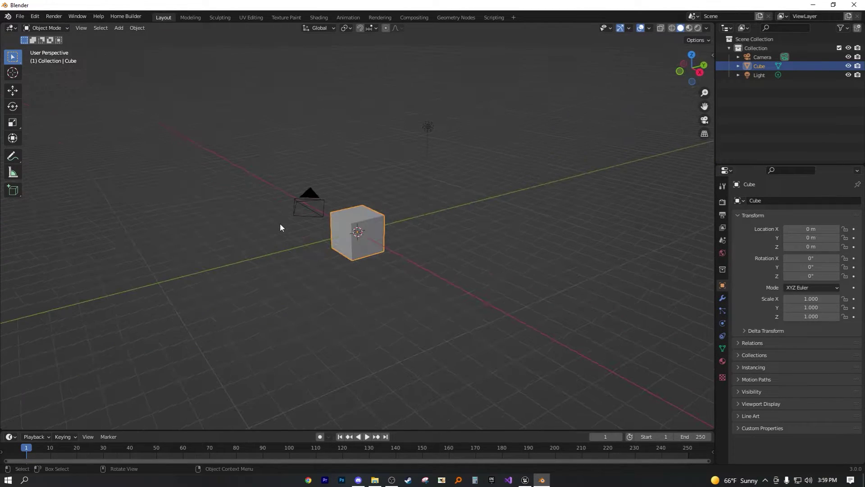
pyautogui.click(20, 16)
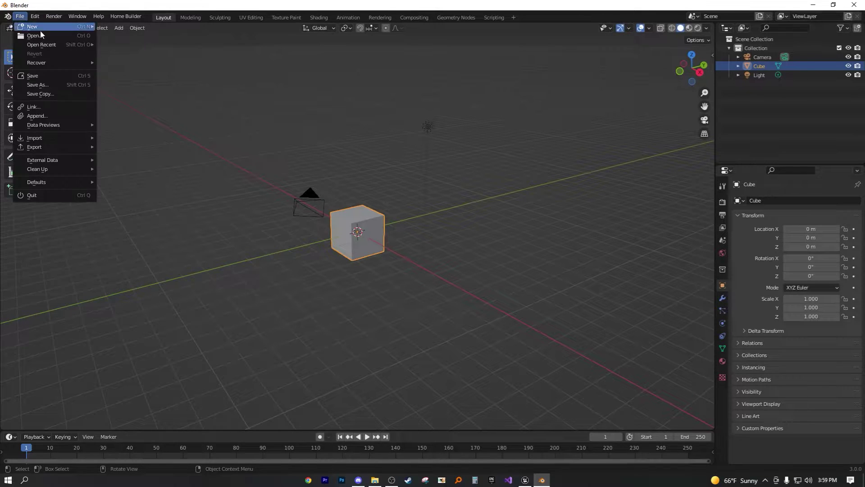
pyautogui.click(20, 16)
pyautogui.moveTo(28, 27)
pyautogui.click(118, 27)
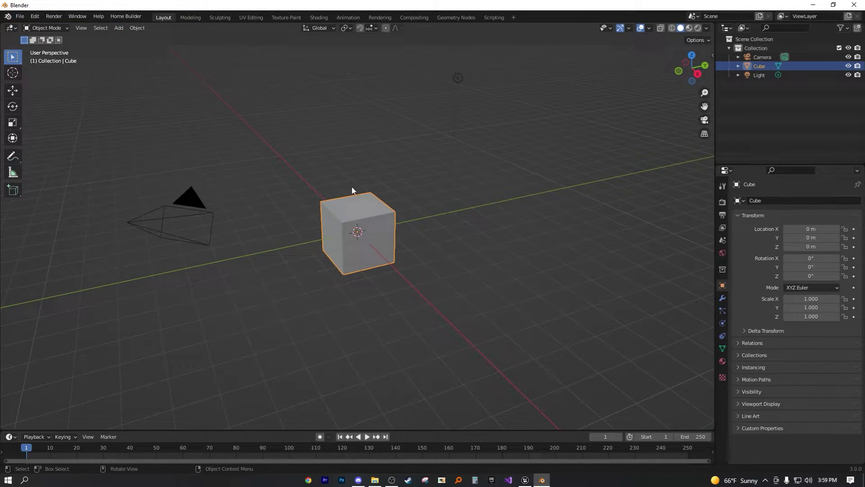
# Open the default cube's material settings in Blender and compare its slot with the Unreal cube's material element.
pyautogui.moveTo(323, 195); pyautogui.dragTo(379, 249, button='middle')
pyautogui.scroll(2, 378, 212)
pyautogui.scroll(2, 365, 243)
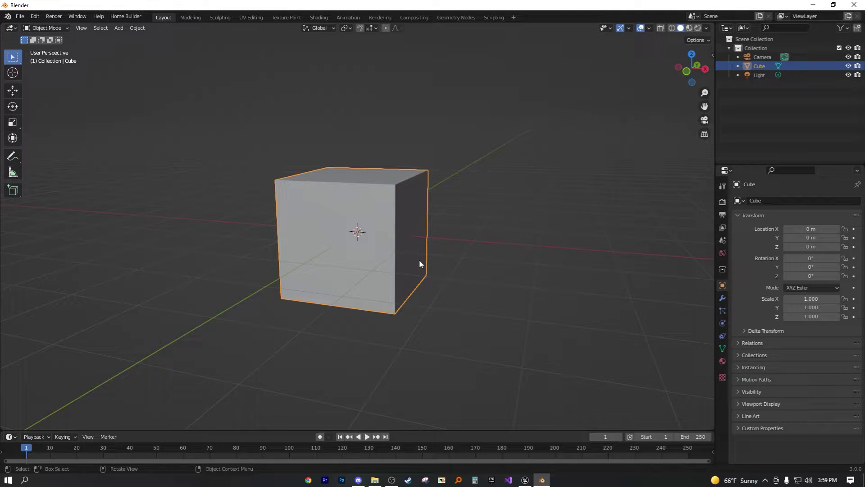
pyautogui.click(723, 361)
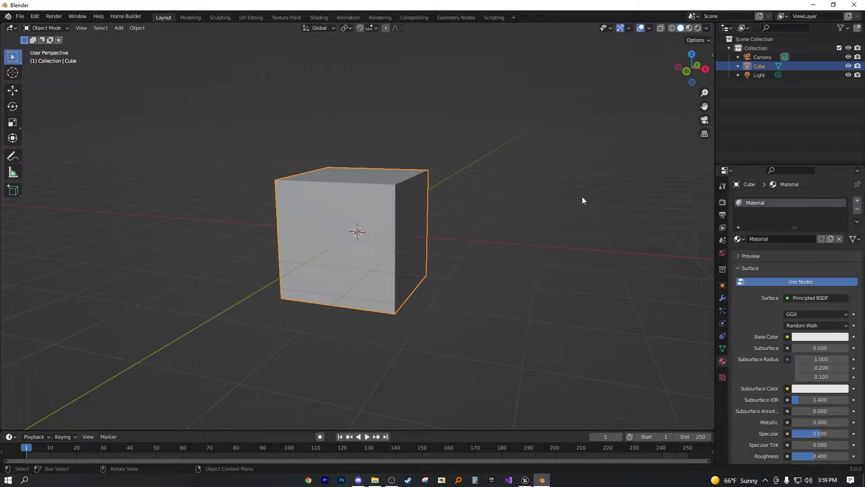
pyautogui.click(525, 480)
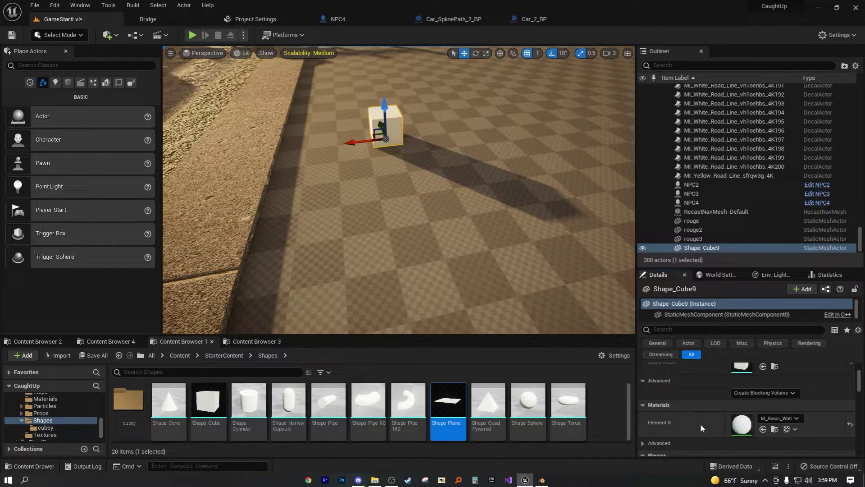
pyautogui.click(543, 480)
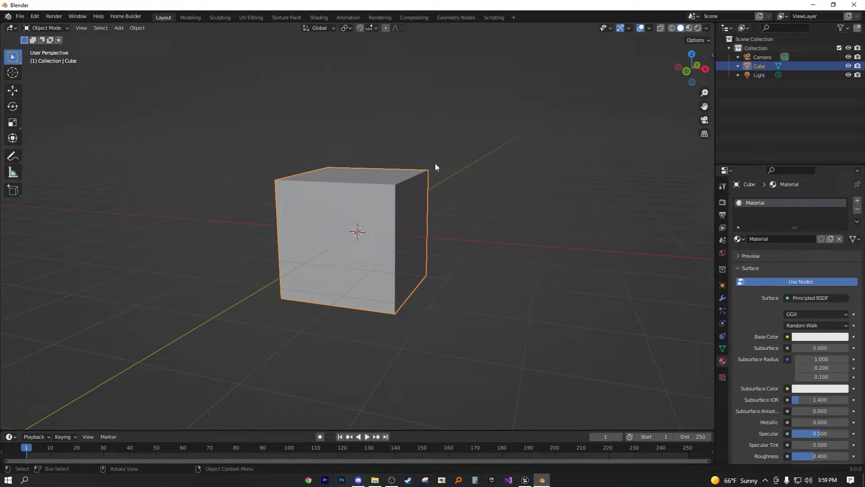
# With Material Preview shading on, rename the cube's material as Side 1 and set its base color to bright green.
pyautogui.press('z')
pyautogui.click(429, 234)
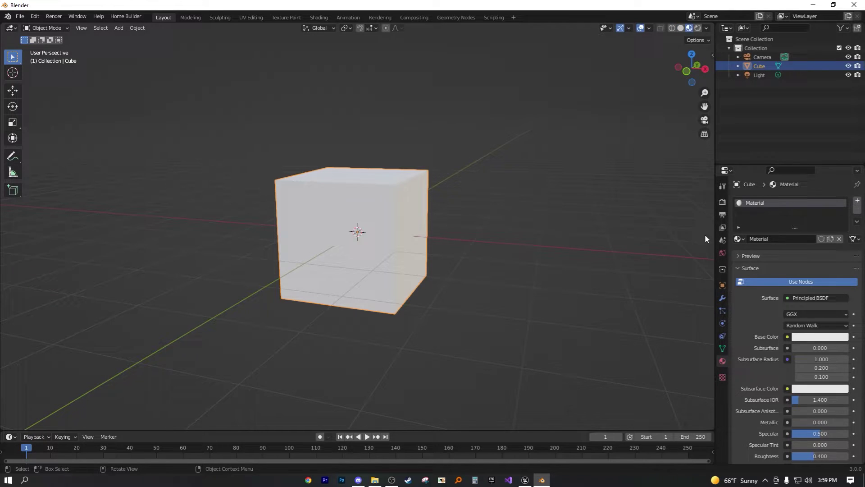
pyautogui.doubleClick(774, 238)
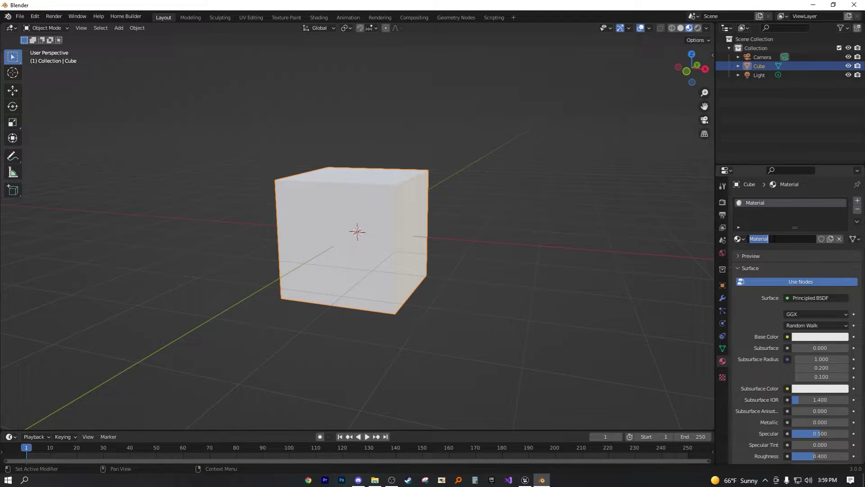
pyautogui.write('Side 2')
pyautogui.press('BackSpace')
pyautogui.write('1')
pyautogui.press('Return')
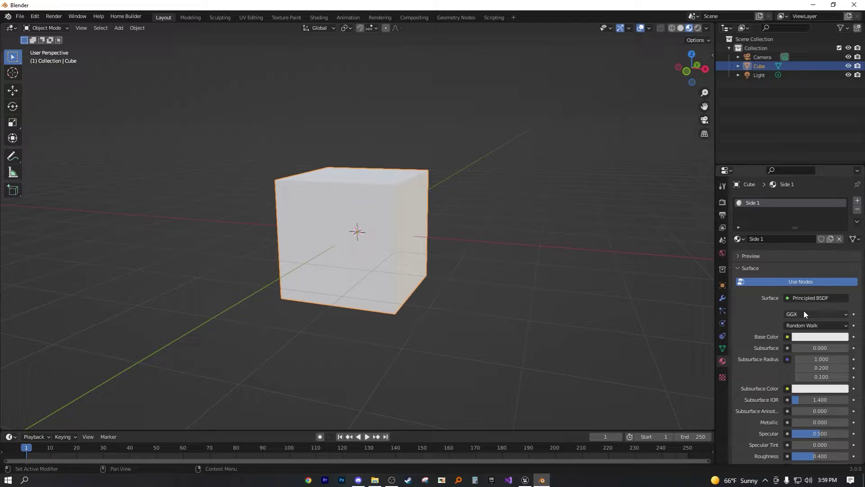
pyautogui.click(800, 337)
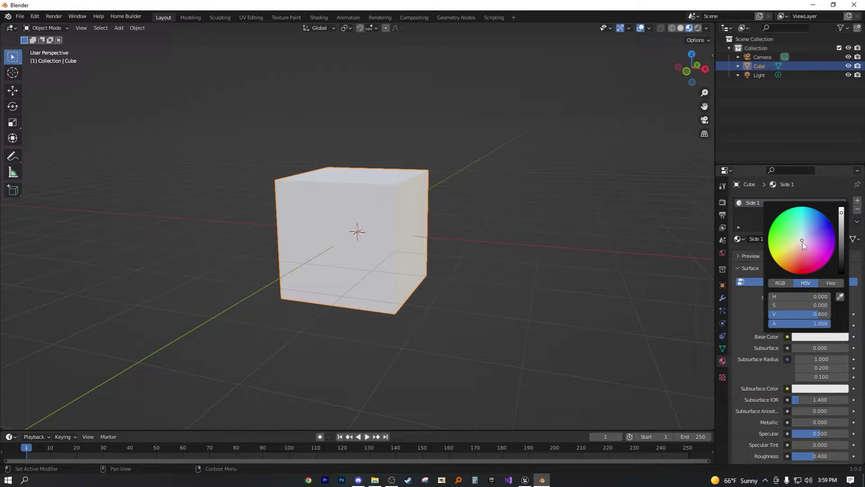
pyautogui.moveTo(802, 243); pyautogui.dragTo(772, 224)
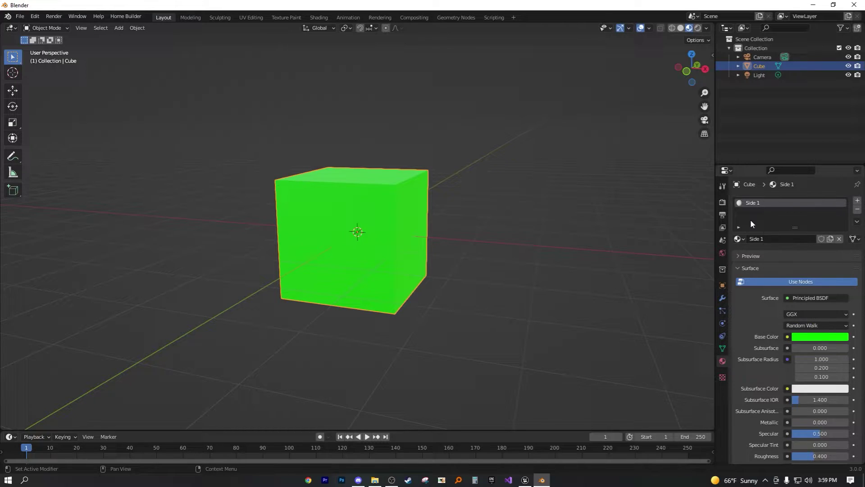
# Add three more material slots to the cube and create a material named Side 4 in the last one.
pyautogui.moveTo(419, 214); pyautogui.dragTo(498, 214, button='middle')
pyautogui.click(857, 201)
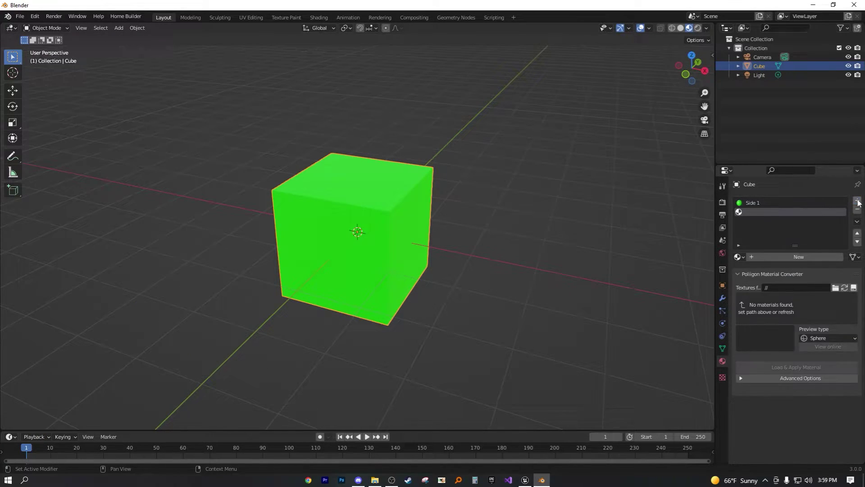
pyautogui.click(857, 202)
pyautogui.click(857, 201)
pyautogui.click(769, 253)
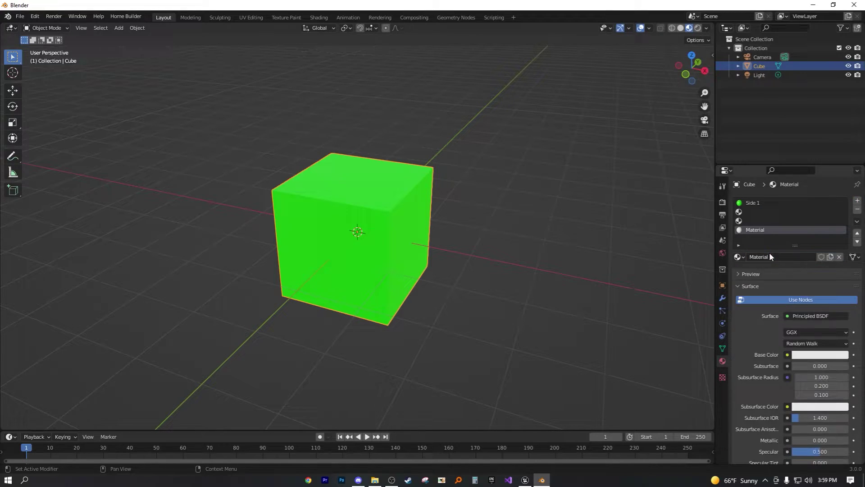
pyautogui.click(770, 256)
pyautogui.write('Side 4')
pyautogui.press('Return')
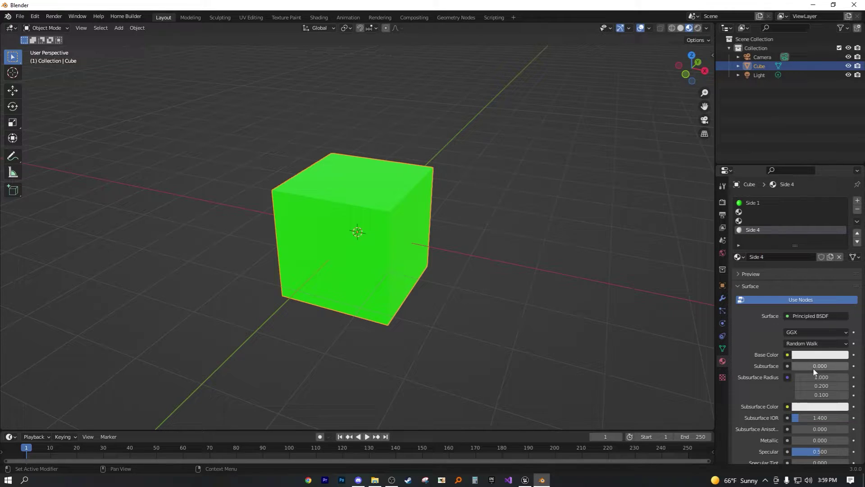
# Set Side 4's base color to yellow (hue about 0.13), and create a light cyan material named Side 3 in the third slot.
pyautogui.click(820, 354)
pyautogui.click(773, 270)
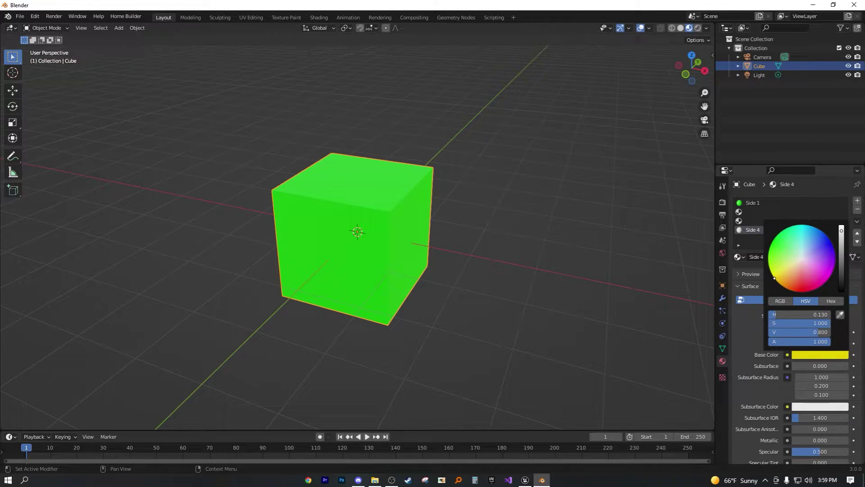
pyautogui.click(755, 222)
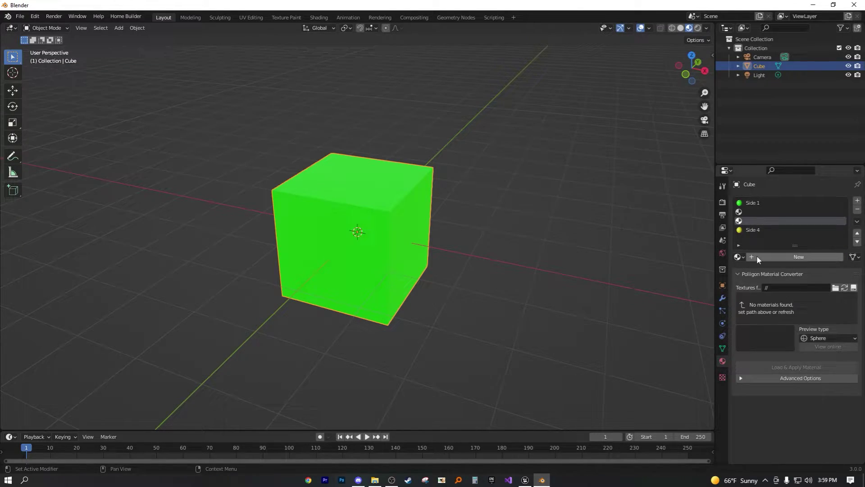
pyautogui.click(756, 255)
pyautogui.click(802, 359)
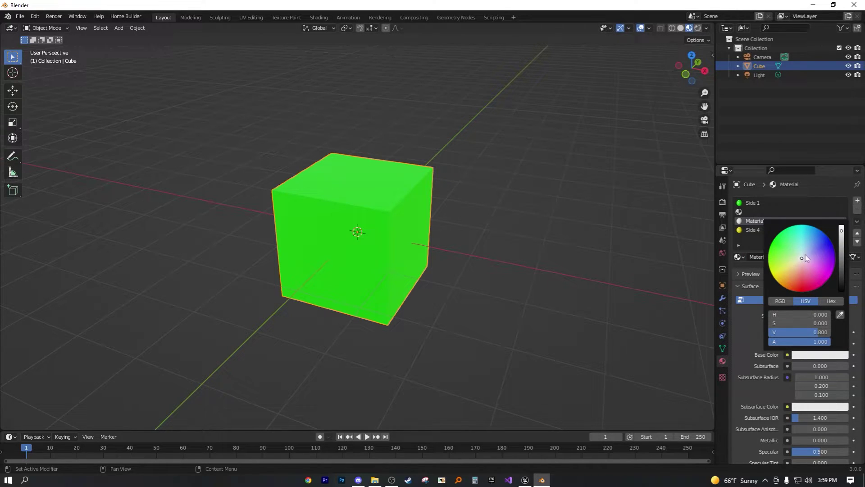
pyautogui.moveTo(805, 255); pyautogui.dragTo(805, 239)
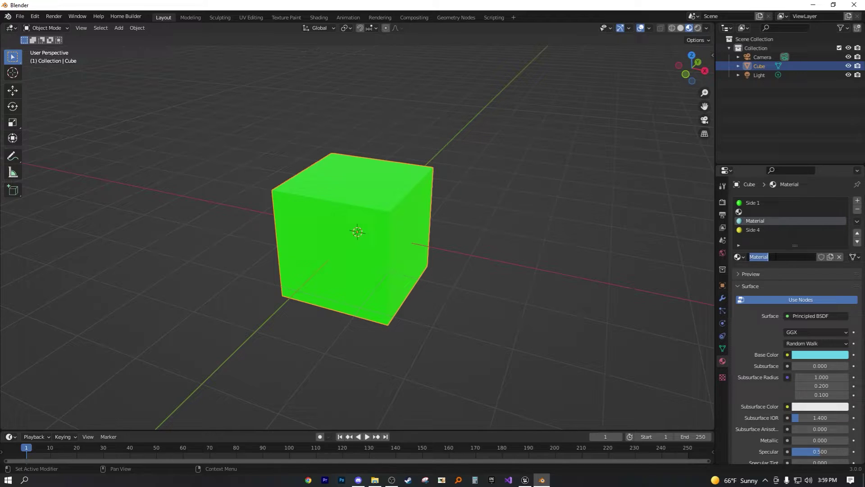
pyautogui.write('Side 3')
pyautogui.press('Return')
# Create a material in the empty second slot, color it magenta (hue about 0.80), and name it Side 2.
pyautogui.click(766, 212)
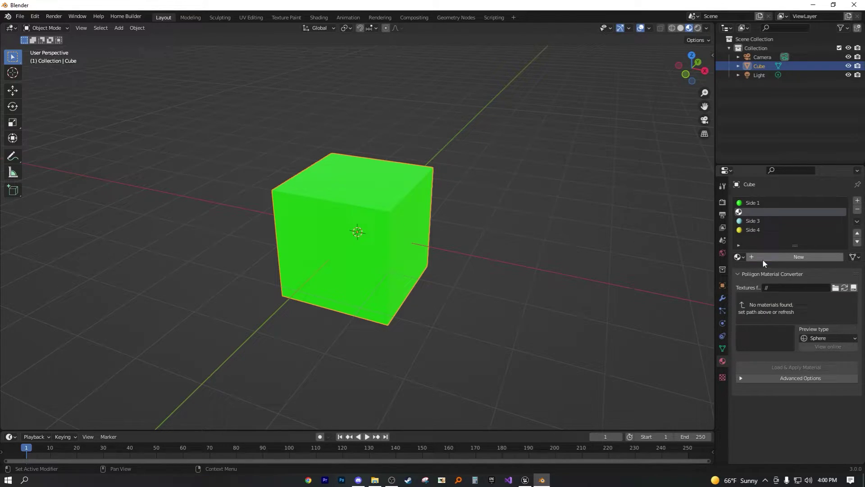
pyautogui.click(763, 257)
pyautogui.click(808, 353)
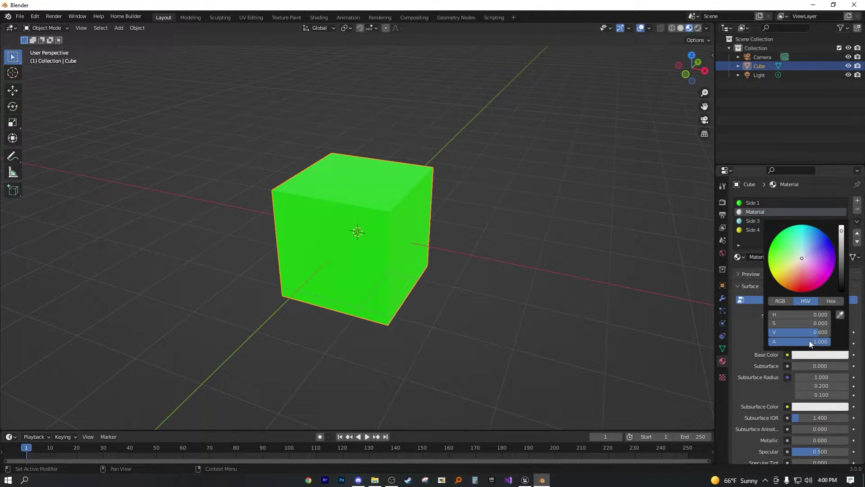
pyautogui.moveTo(814, 265); pyautogui.dragTo(833, 273)
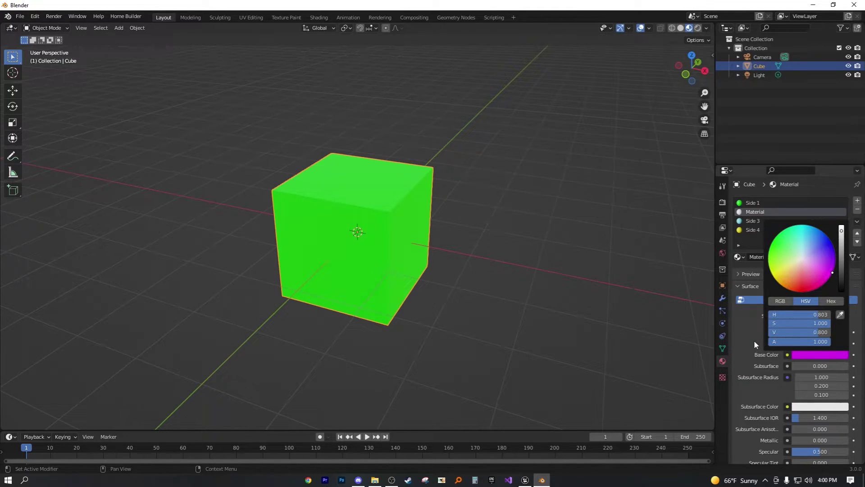
pyautogui.doubleClick(776, 257)
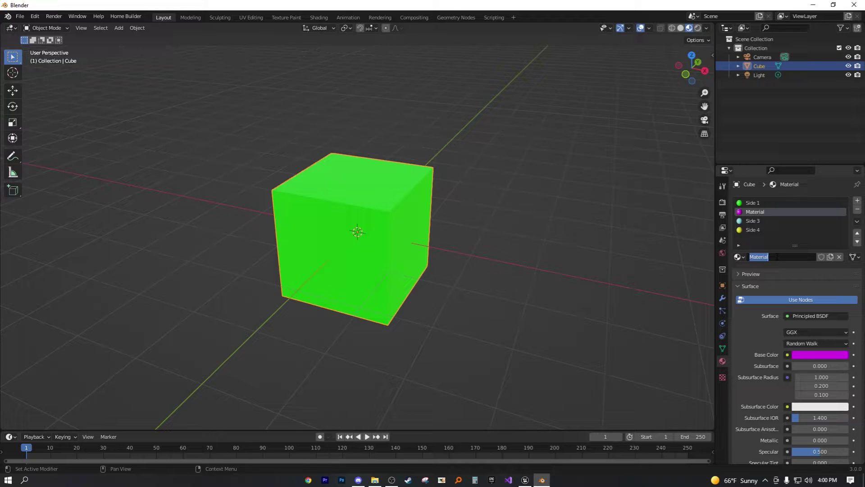
pyautogui.write('Side 2')
pyautogui.press('Return')
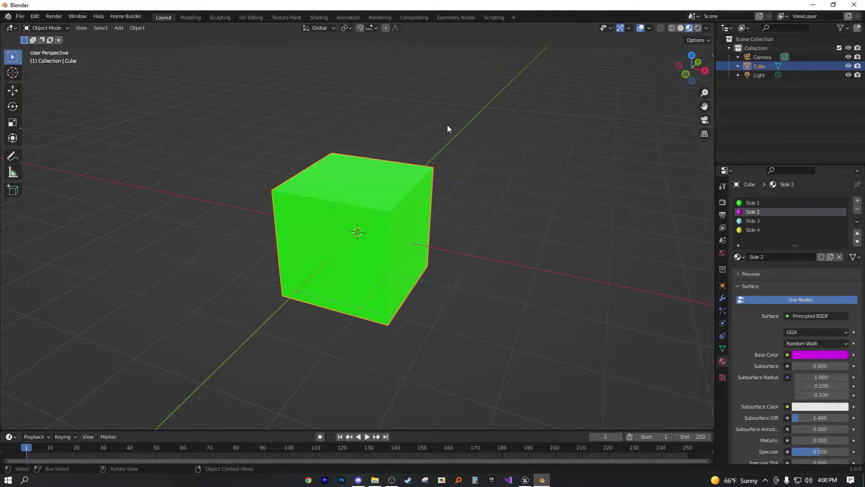
# Examine the cube from several angles in Material Preview to see which material covers its faces.
pyautogui.press('z')
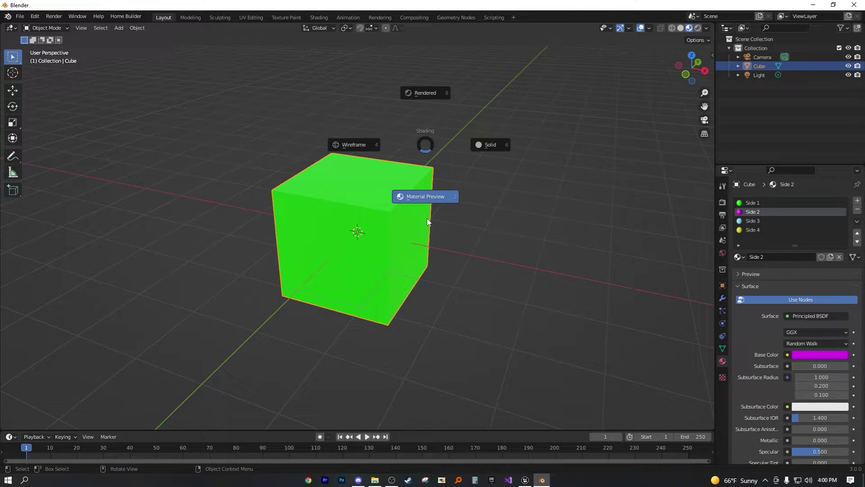
pyautogui.moveTo(467, 161)
pyautogui.mouseDown(button='middle')
pyautogui.moveTo(412, 101)
pyautogui.moveTo(366, 74)
pyautogui.moveTo(392, 138)
pyautogui.moveTo(441, 184)
pyautogui.mouseUp(button='middle')
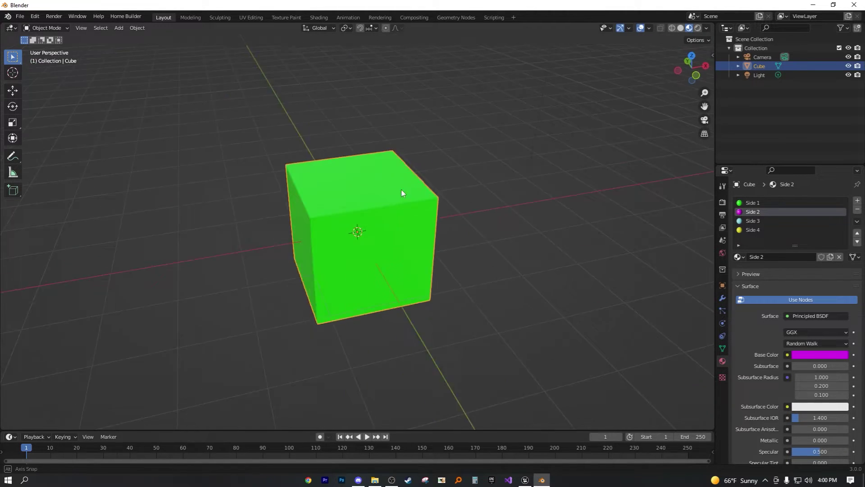
pyautogui.moveTo(401, 190); pyautogui.dragTo(427, 193, button='middle')
pyautogui.moveTo(458, 242); pyautogui.dragTo(410, 269, button='middle')
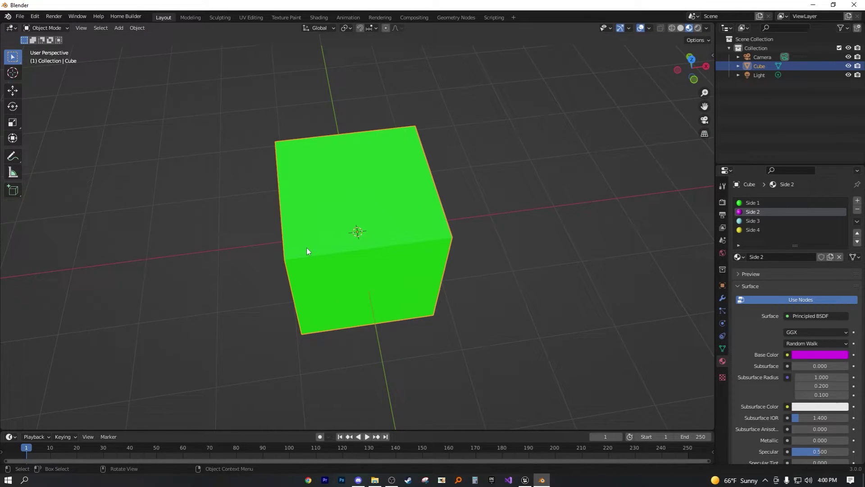
pyautogui.moveTo(309, 248); pyautogui.dragTo(209, 206, button='middle')
pyautogui.scroll(-4, 284, 229)
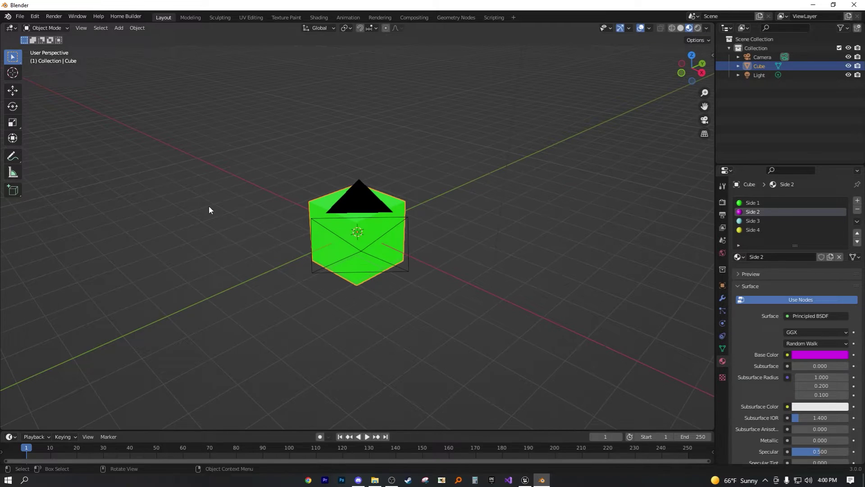
pyautogui.moveTo(318, 194); pyautogui.dragTo(279, 199, button='middle')
pyautogui.scroll(3, 242, 191)
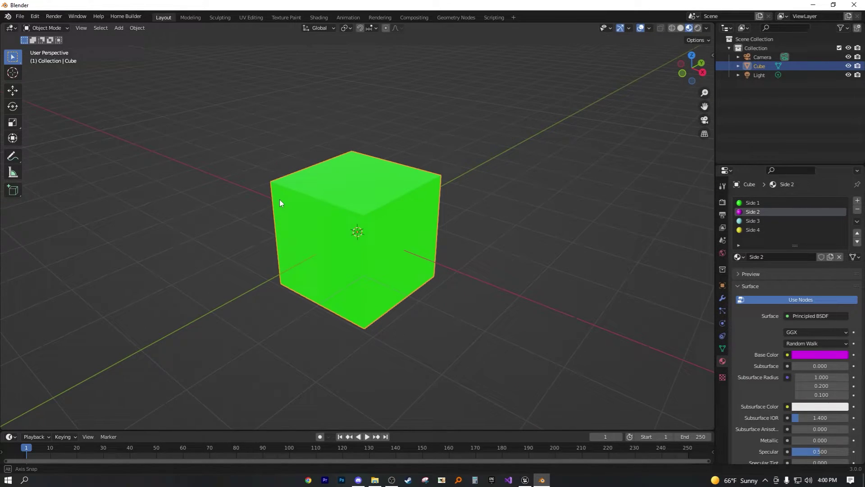
# Put the cube into Edit Mode and switch to face selection.
pyautogui.press('Tab')
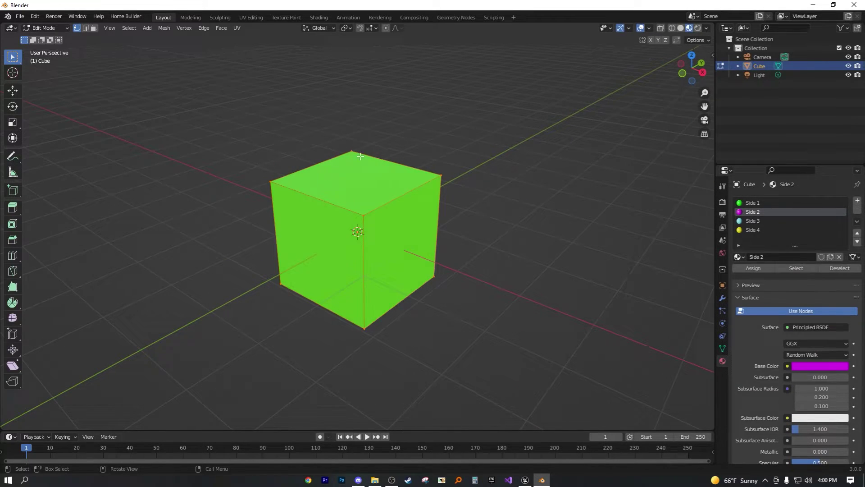
pyautogui.click(268, 169)
pyautogui.moveTo(267, 169)
pyautogui.mouseDown(button='middle')
pyautogui.moveTo(225, 170)
pyautogui.moveTo(257, 168)
pyautogui.mouseUp(button='middle')
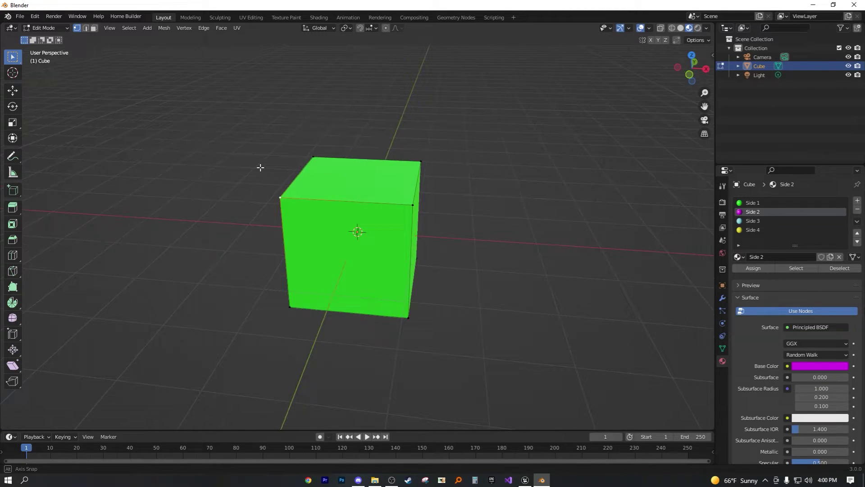
pyautogui.click(93, 29)
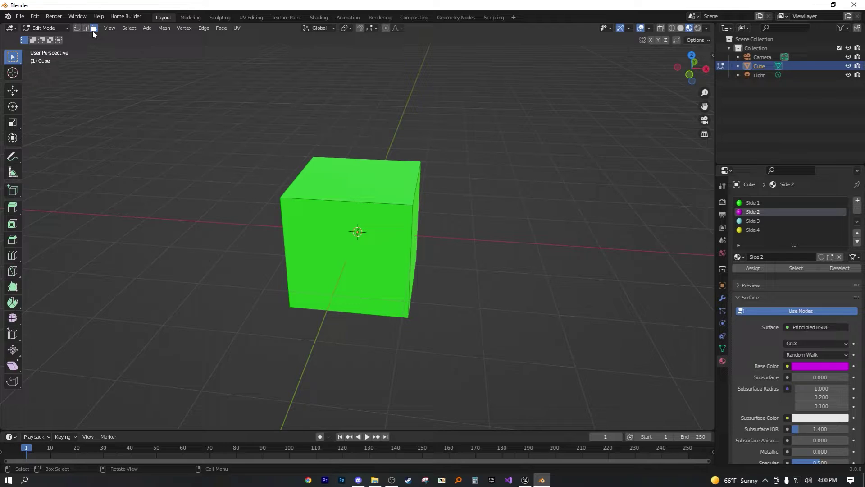
# Select the cube's top face and assign the magenta Side 2 material to it.
pyautogui.moveTo(207, 176); pyautogui.dragTo(372, 181, button='middle')
pyautogui.moveTo(356, 223); pyautogui.dragTo(340, 216, button='middle')
pyautogui.click(373, 184)
pyautogui.moveTo(356, 185); pyautogui.dragTo(488, 231, button='middle')
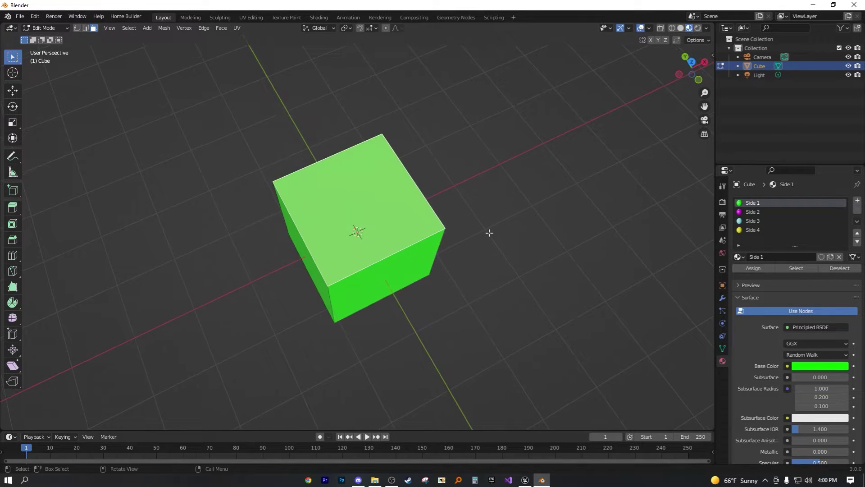
pyautogui.click(759, 215)
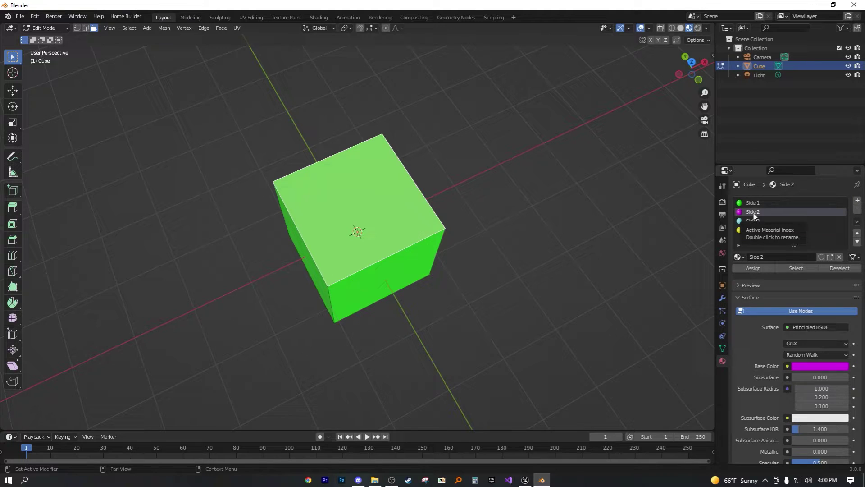
pyautogui.click(752, 268)
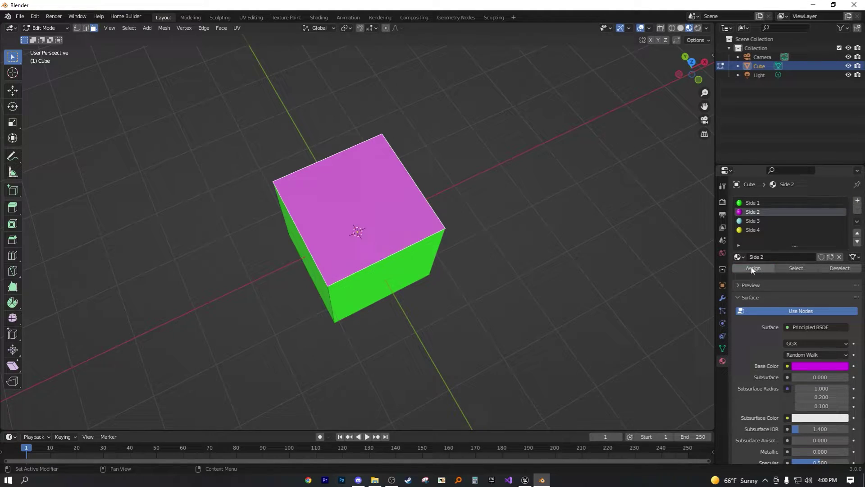
# Assign the cyan Side 3 material to the cube's side face on the positive X axis, and clear the selection.
pyautogui.moveTo(383, 216); pyautogui.dragTo(424, 199, button='middle')
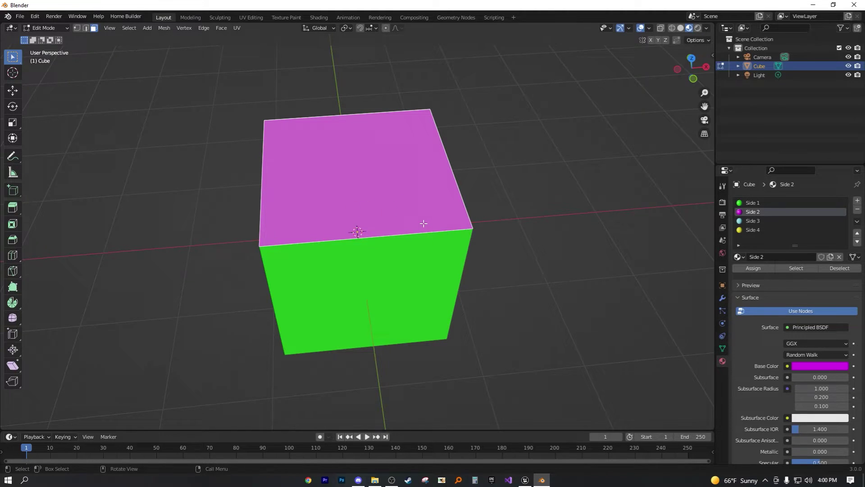
pyautogui.moveTo(424, 223); pyautogui.dragTo(347, 170, button='middle')
pyautogui.click(739, 223)
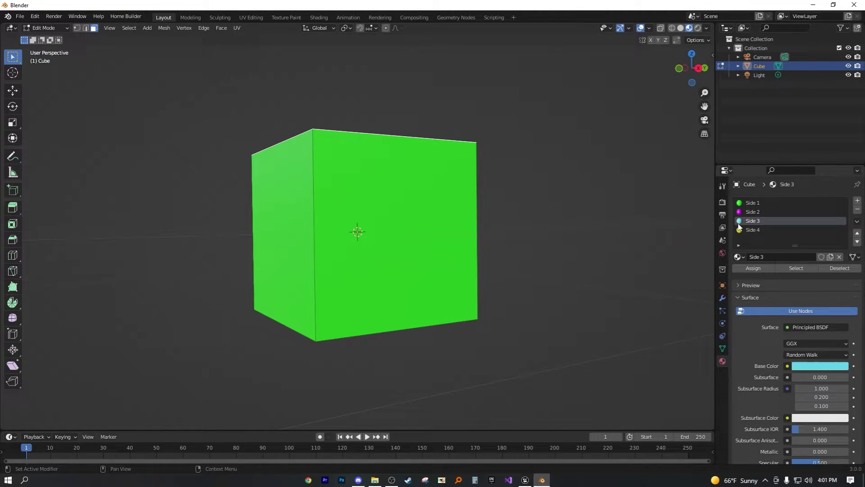
pyautogui.moveTo(389, 232); pyautogui.dragTo(377, 232, button='middle')
pyautogui.click(398, 201)
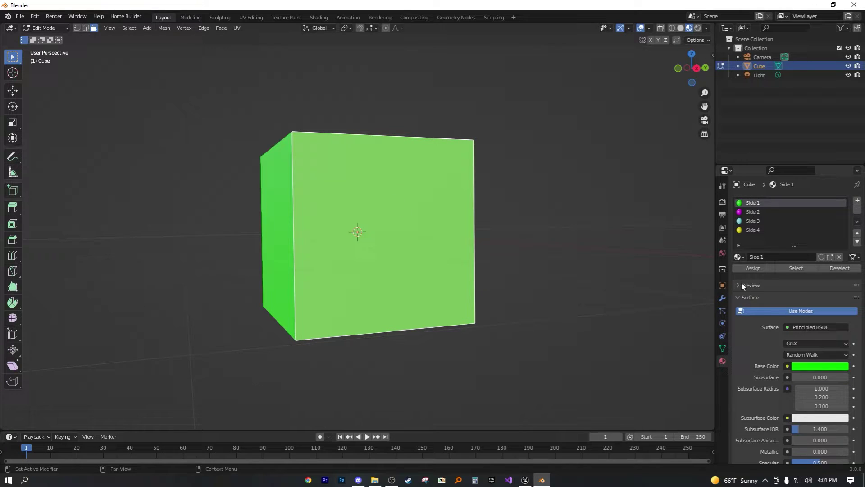
pyautogui.moveTo(585, 273); pyautogui.dragTo(483, 264, button='middle')
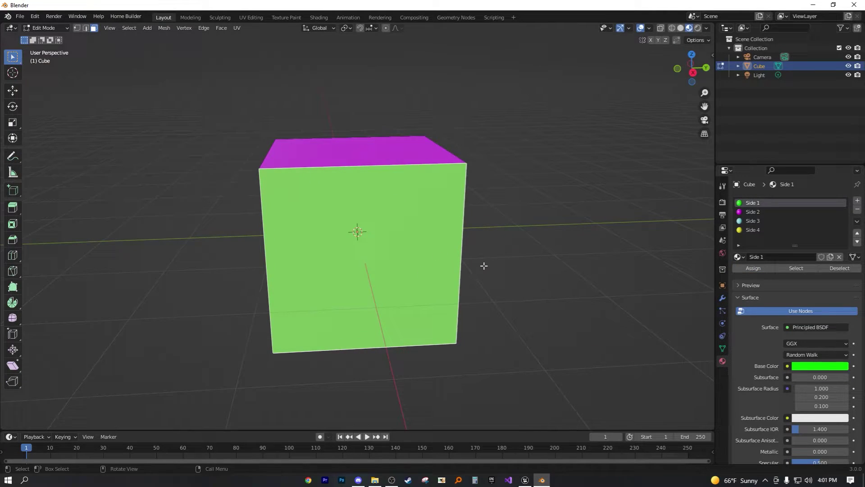
pyautogui.click(742, 220)
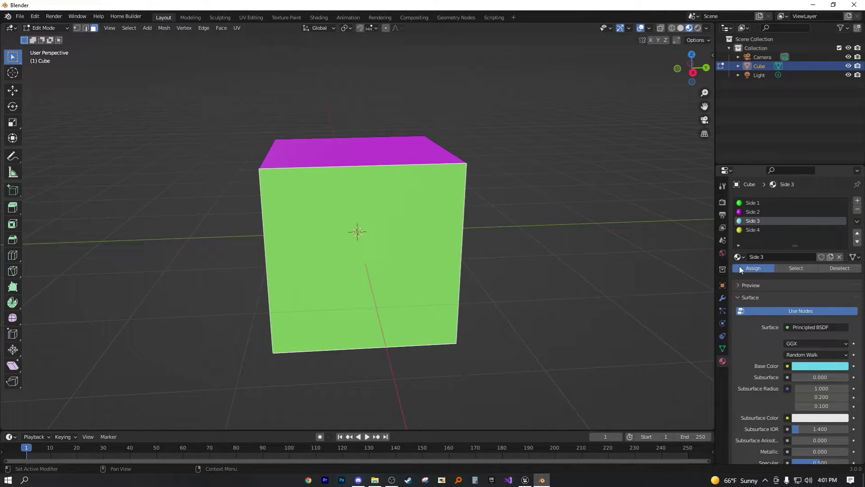
pyautogui.click(753, 268)
pyautogui.click(558, 282)
# Assign the yellow Side 4 material to the side face opposite the Side 3 face, on the negative X axis.
pyautogui.moveTo(443, 269); pyautogui.dragTo(510, 195, button='middle')
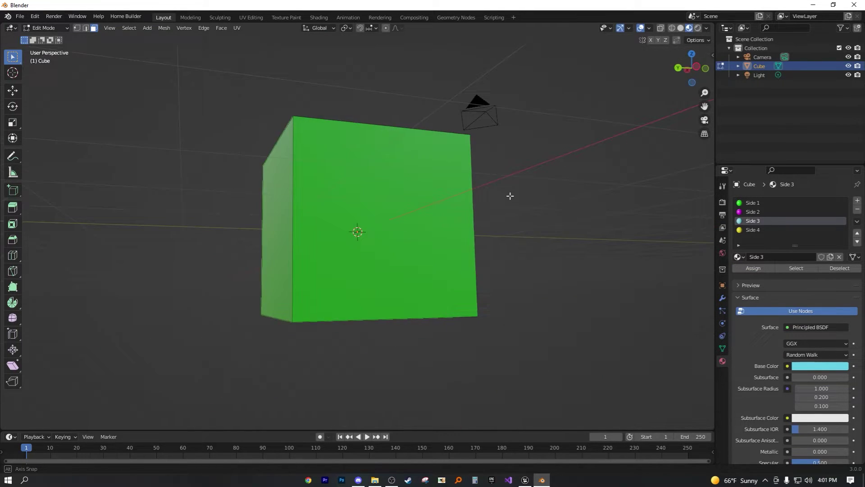
pyautogui.click(392, 261)
pyautogui.moveTo(392, 261); pyautogui.dragTo(397, 284, button='middle')
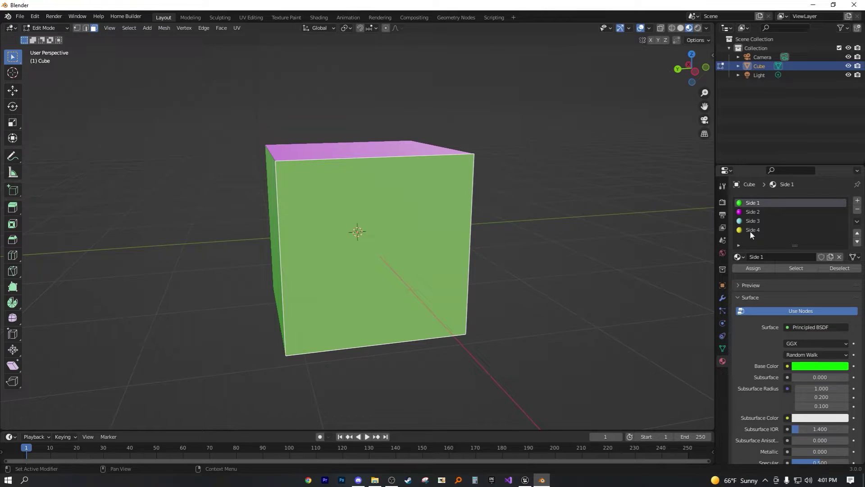
pyautogui.click(751, 231)
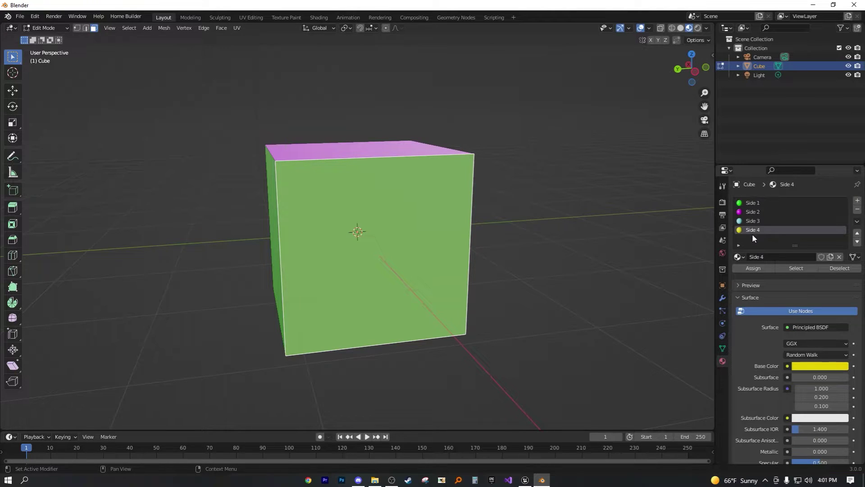
pyautogui.click(753, 268)
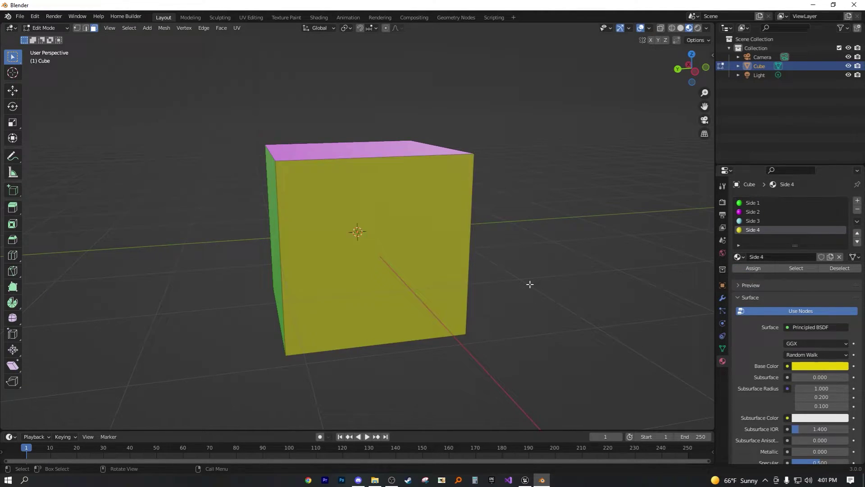
# Look over the multi-colored cube, compare it with the cube in Unreal Engine, and return to Blender.
pyautogui.moveTo(530, 284); pyautogui.dragTo(403, 304, button='middle')
pyautogui.scroll(-4, 404, 305)
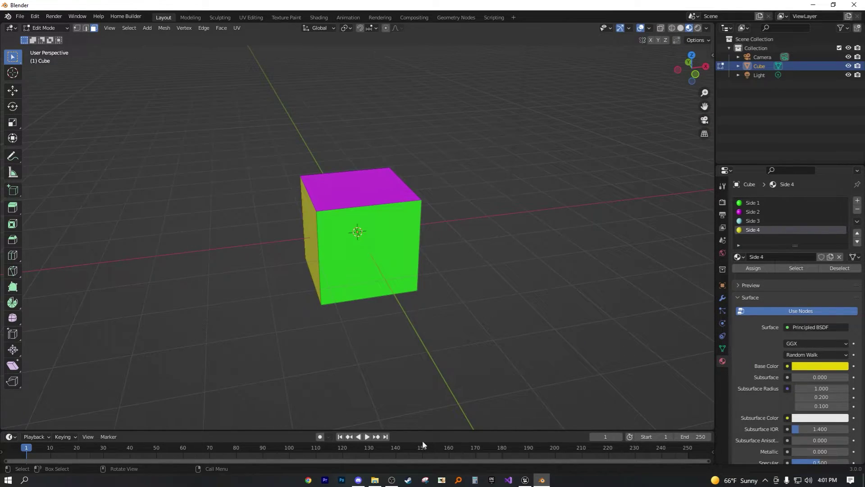
pyautogui.click(524, 480)
pyautogui.scroll(-2, 418, 180)
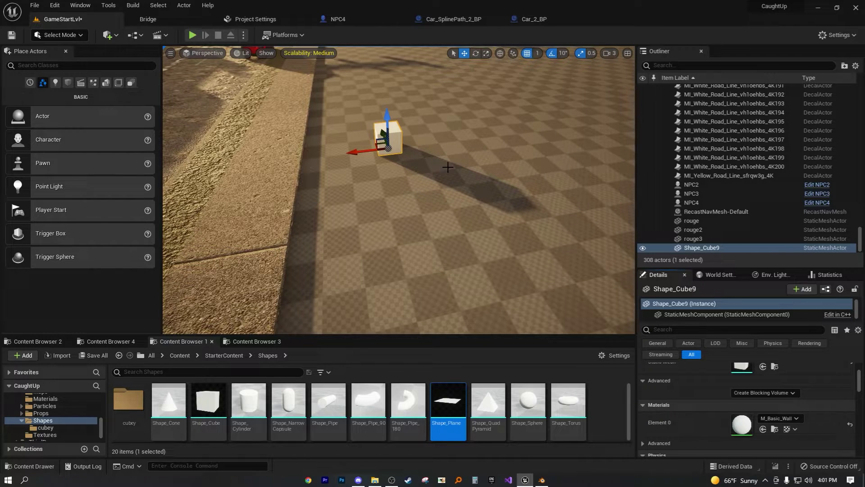
pyautogui.click(543, 481)
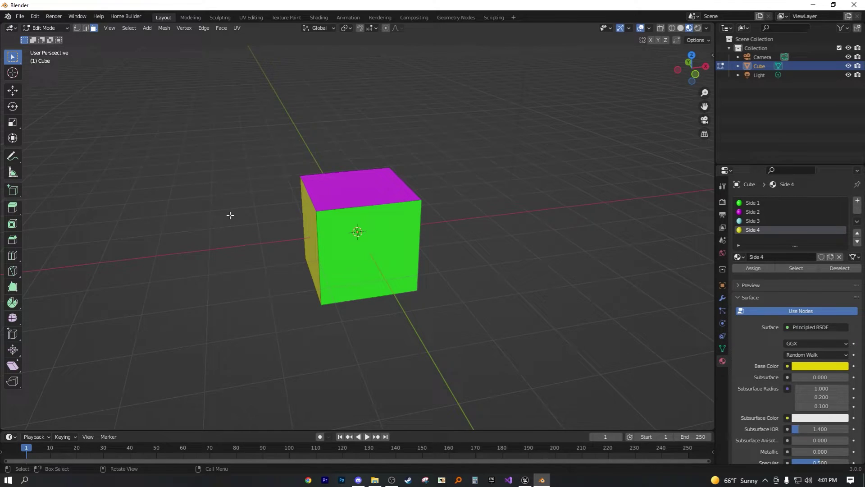
# Switch the cube back to Object Mode and open the FBX export.
pyautogui.moveTo(231, 216); pyautogui.dragTo(250, 214, button='middle')
pyautogui.press('Tab')
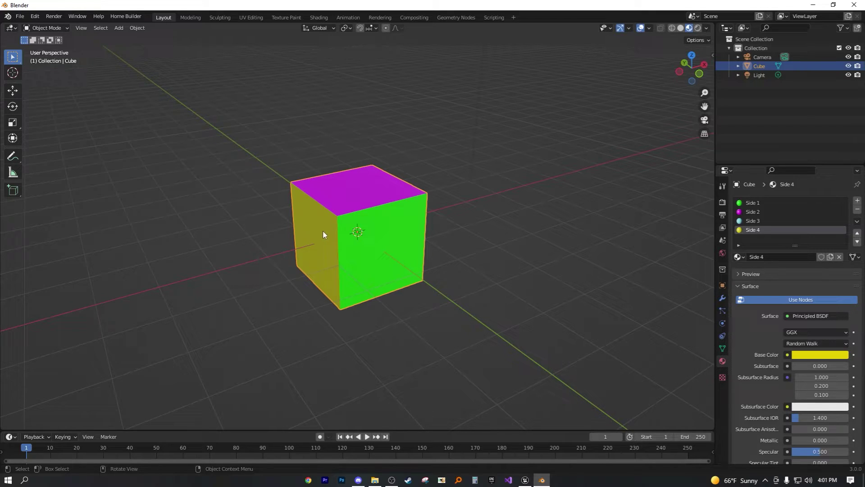
pyautogui.click(20, 16)
pyautogui.moveTo(67, 153)
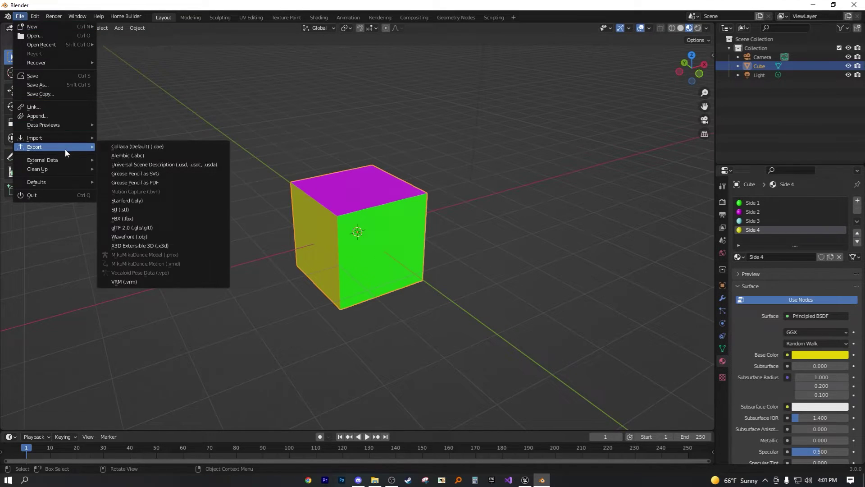
pyautogui.click(181, 219)
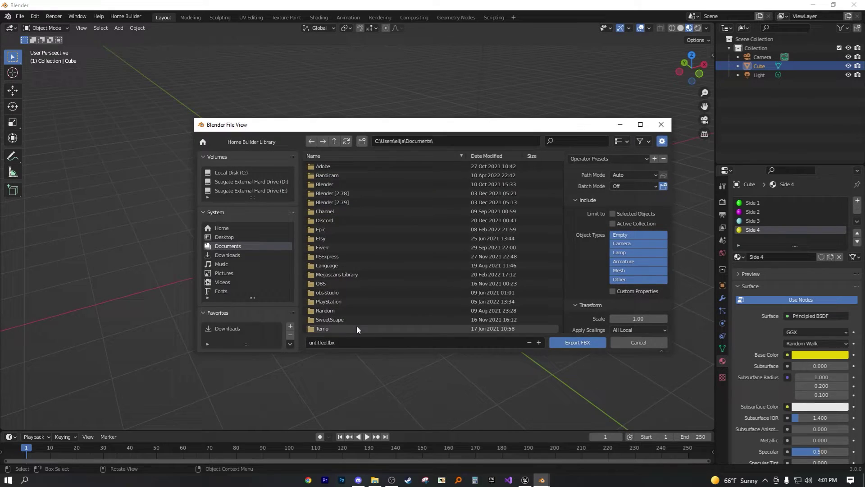
# Name the export file cubey.fbx and apply the UE4 Static Mesh operator preset.
pyautogui.click(328, 343)
pyautogui.moveTo(328, 344); pyautogui.dragTo(233, 346)
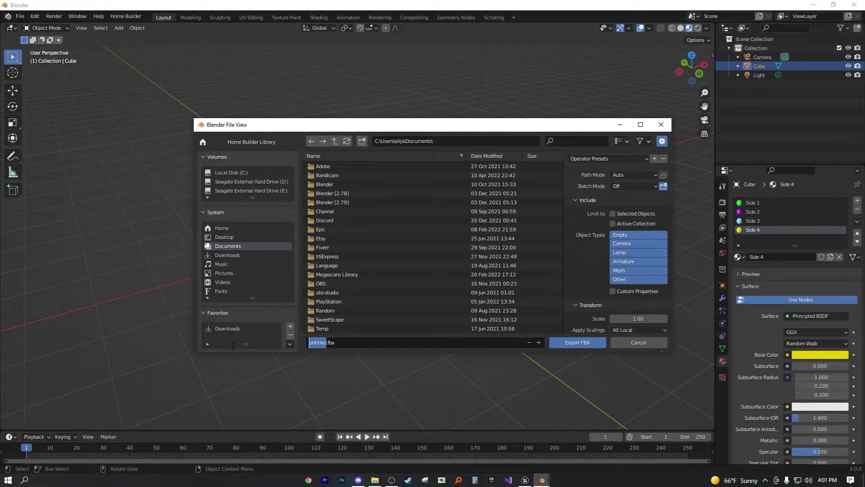
pyautogui.write('cubey')
pyautogui.press('Return')
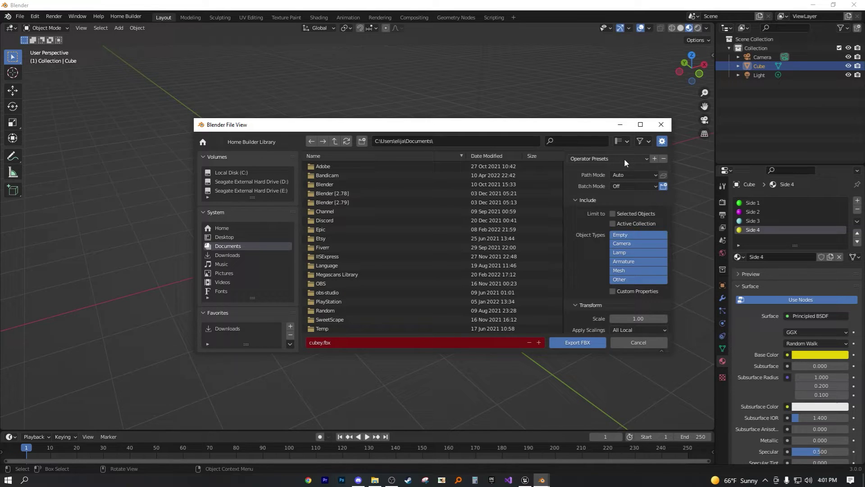
pyautogui.click(623, 158)
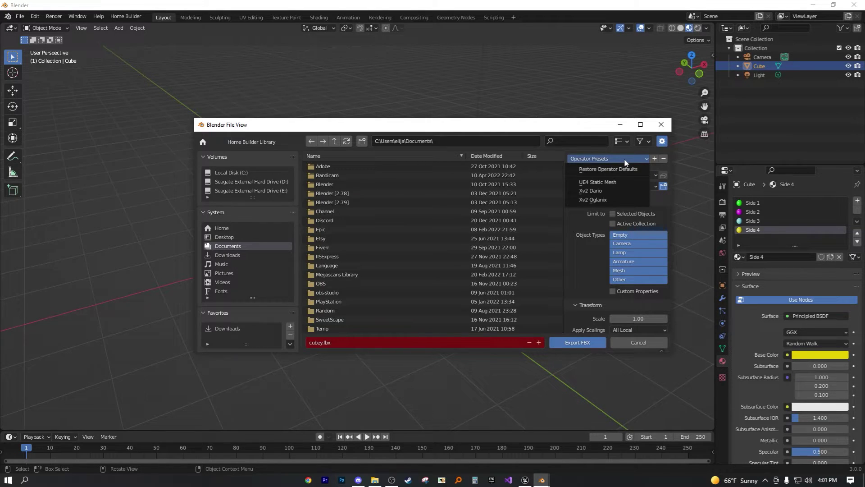
pyautogui.click(600, 182)
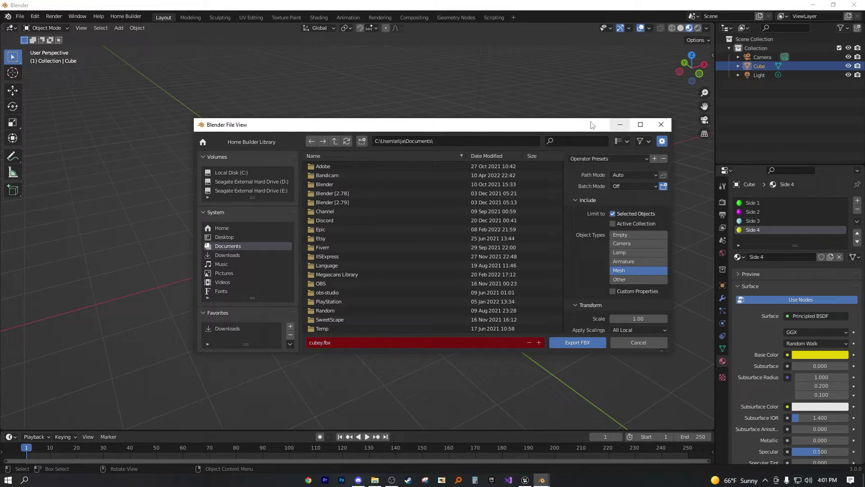
# Examine the export's Include, Transform, Geometry, Armature and Bake Animation settings.
pyautogui.moveTo(591, 119); pyautogui.dragTo(580, 69)
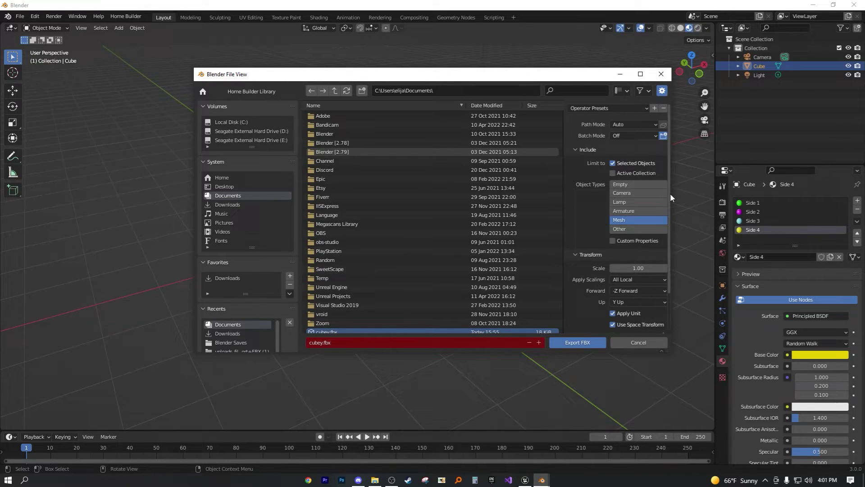
pyautogui.moveTo(670, 193); pyautogui.dragTo(669, 244)
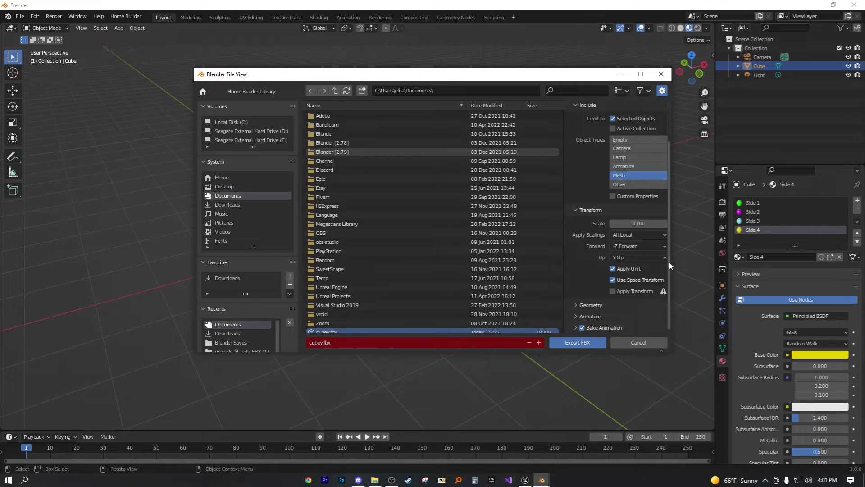
pyautogui.click(578, 306)
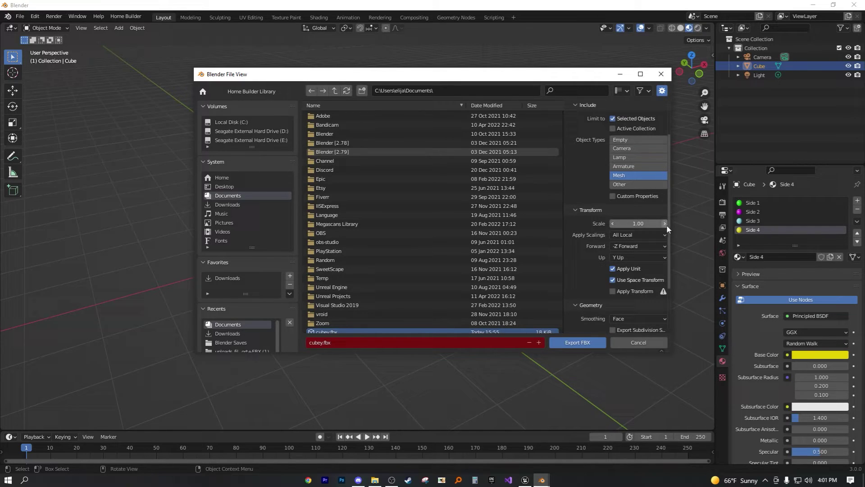
pyautogui.moveTo(669, 224); pyautogui.dragTo(672, 277)
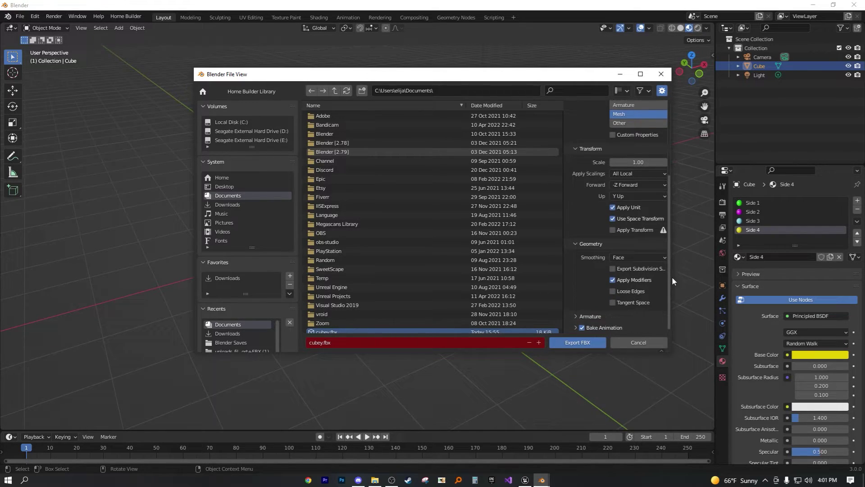
pyautogui.click(636, 255)
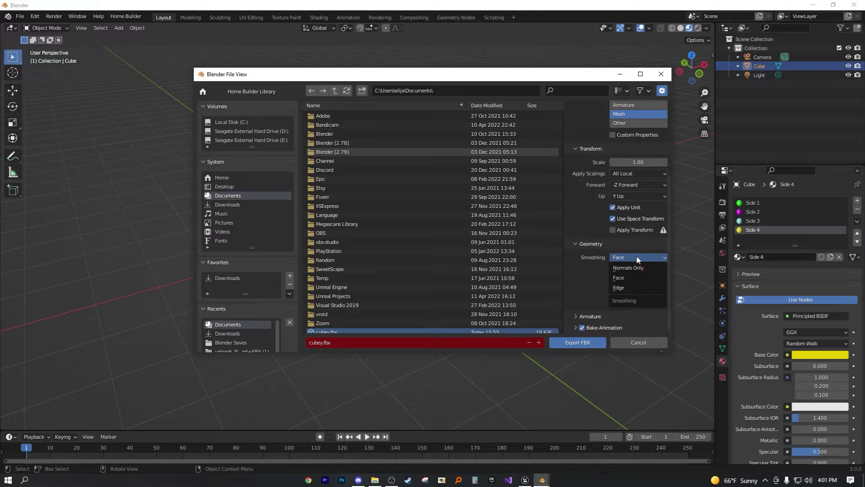
pyautogui.click(575, 316)
pyautogui.moveTo(670, 259); pyautogui.dragTo(667, 305)
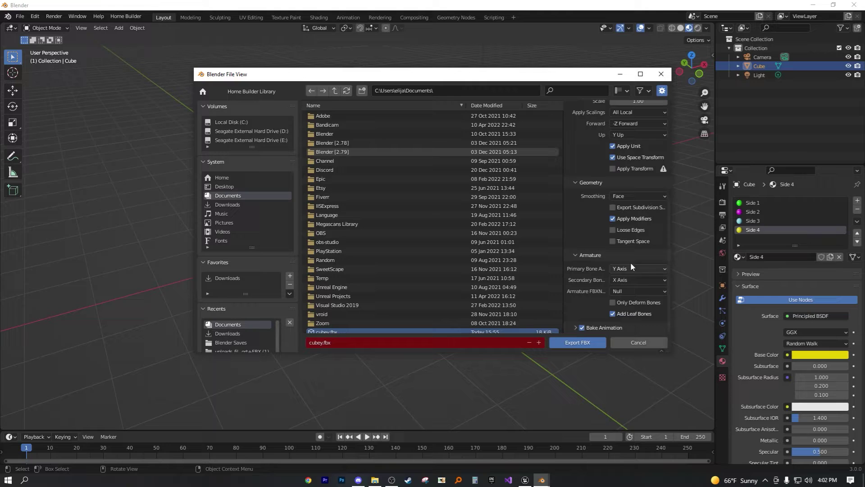
pyautogui.click(575, 328)
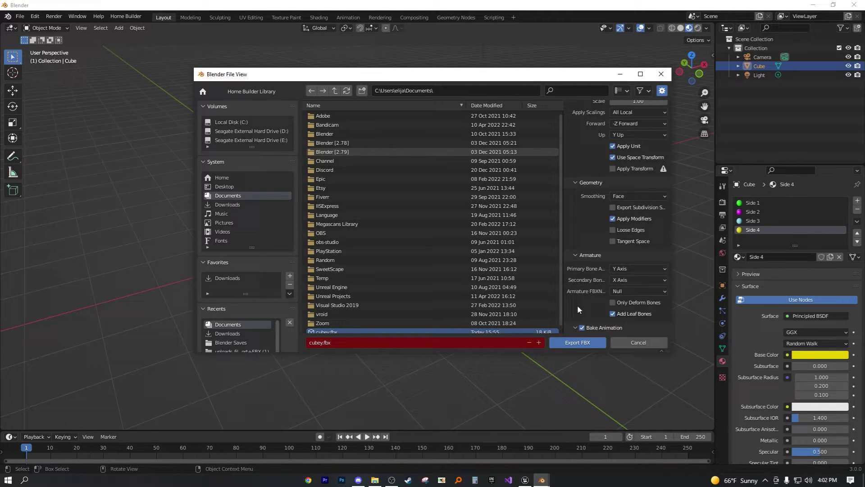
pyautogui.scroll(-4, 578, 307)
pyautogui.scroll(-1, 579, 291)
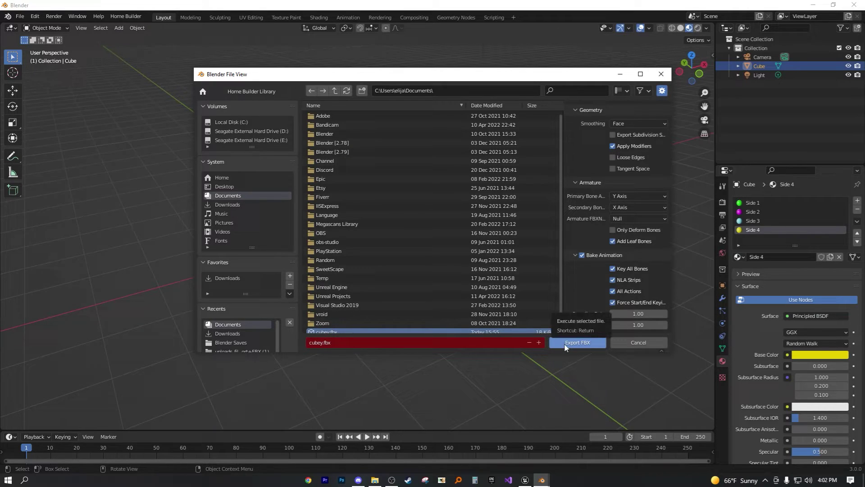
# Export cubey.fbx to the Downloads folder.
pyautogui.click(227, 205)
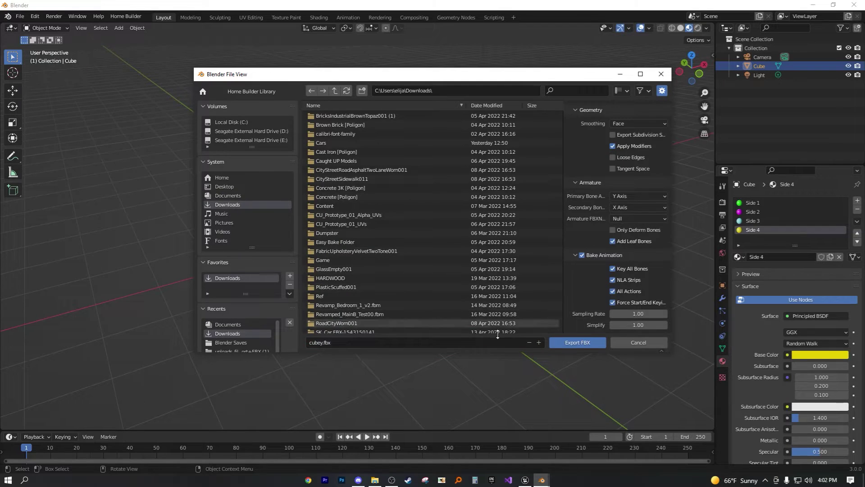
pyautogui.click(578, 343)
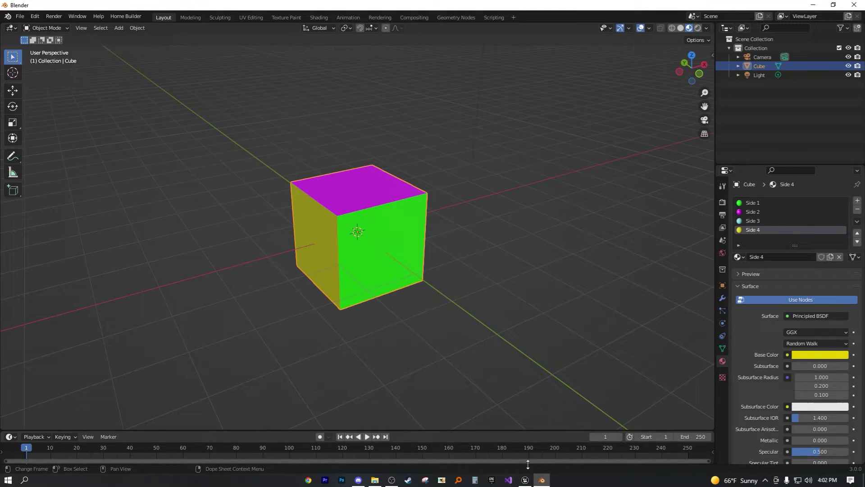
# Switch to Unreal Engine and choose cubey.fbx from Downloads for import into the cubey folder under Shapes.
pyautogui.click(525, 480)
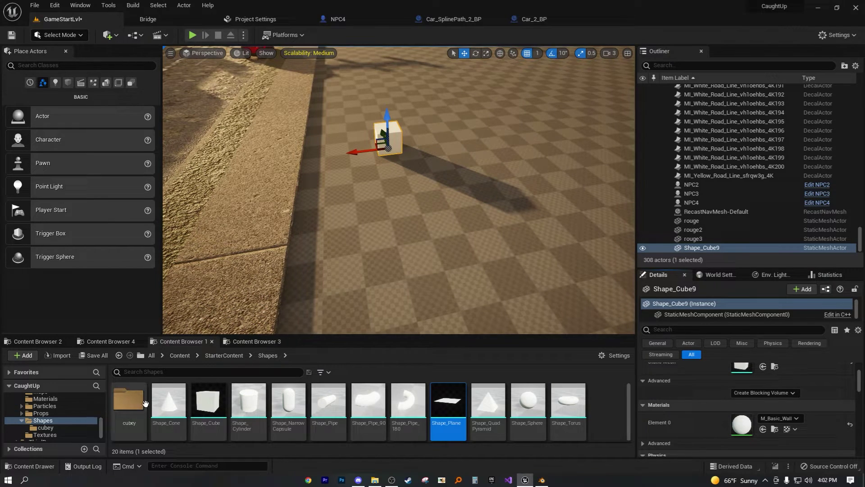
pyautogui.doubleClick(128, 402)
pyautogui.rightClick(196, 416)
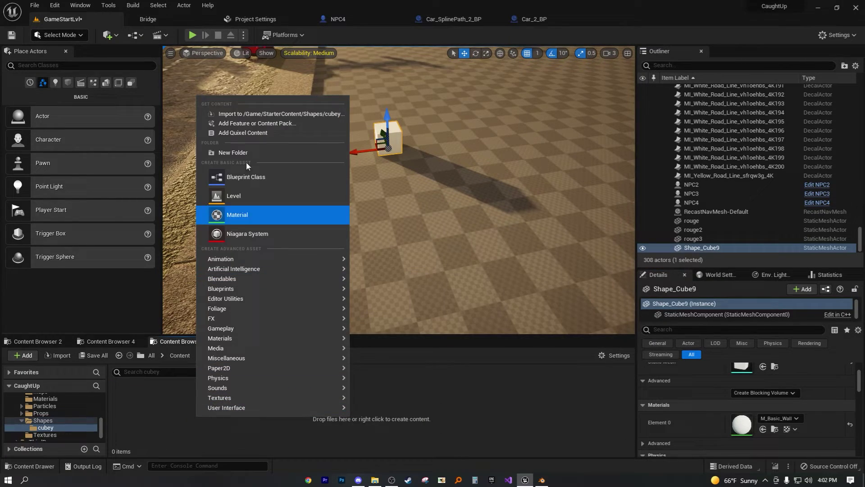
pyautogui.click(255, 116)
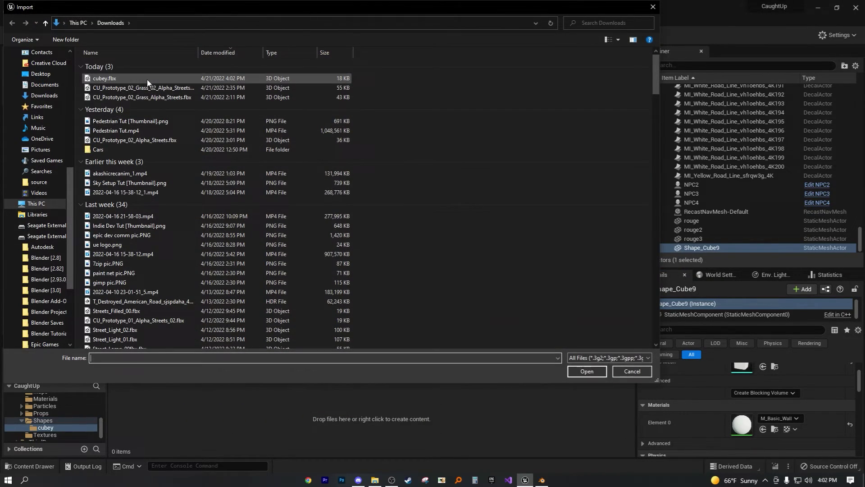
pyautogui.doubleClick(147, 79)
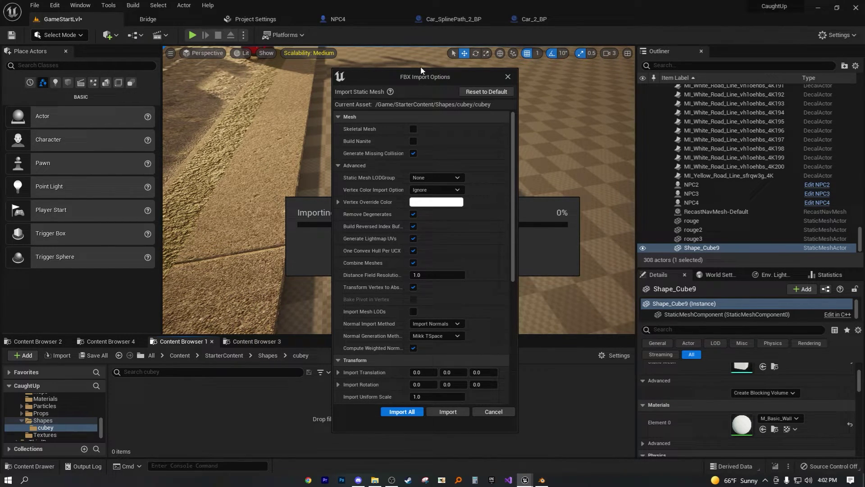
# Review the FBX import options through the material settings and import the mesh with the Create New Materials method.
pyautogui.click(338, 166)
pyautogui.click(338, 165)
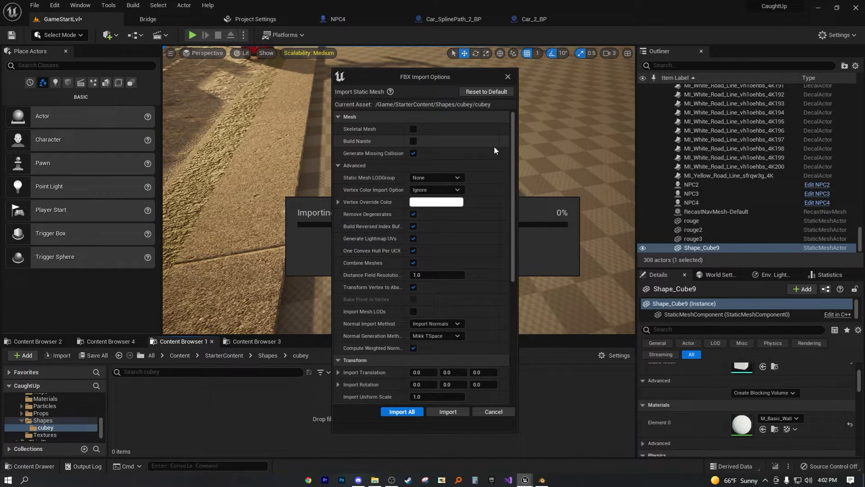
pyautogui.scroll(-2, 343, 189)
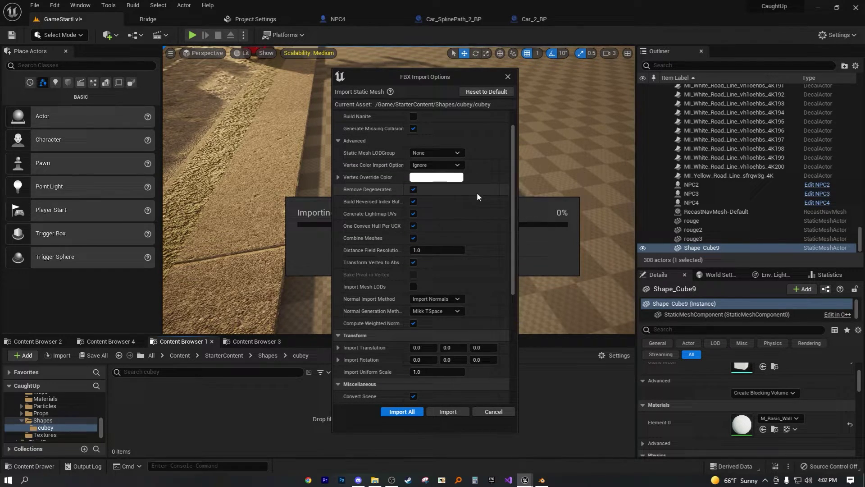
pyautogui.click(339, 177)
pyautogui.click(338, 178)
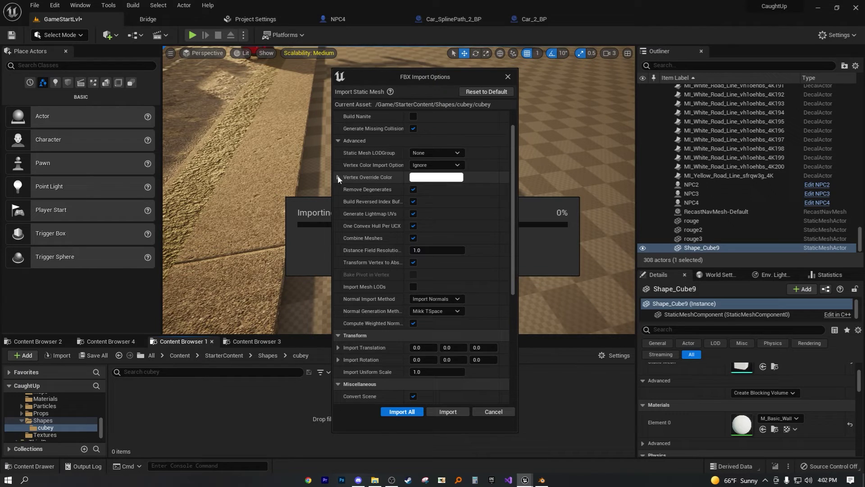
pyautogui.scroll(-2, 516, 281)
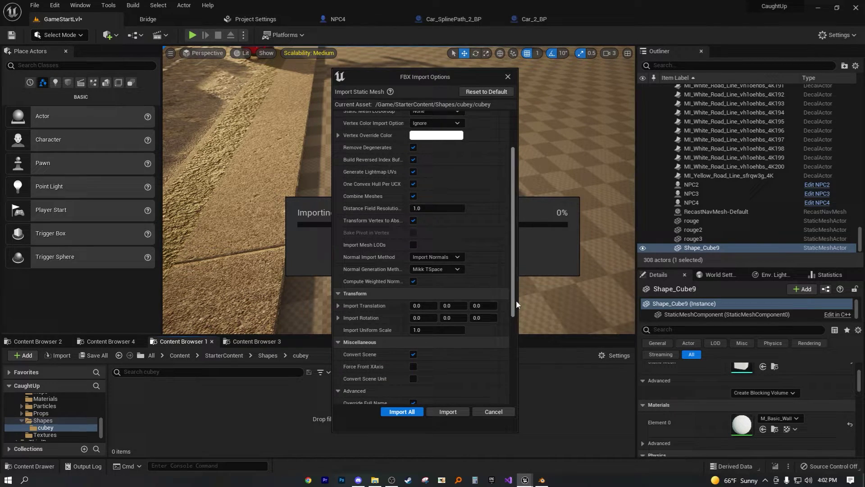
pyautogui.scroll(-1, 494, 276)
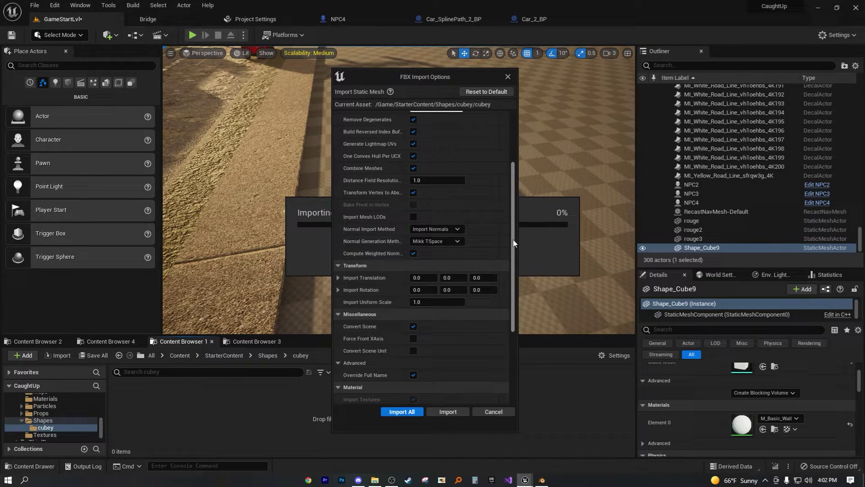
pyautogui.moveTo(513, 244); pyautogui.dragTo(510, 314)
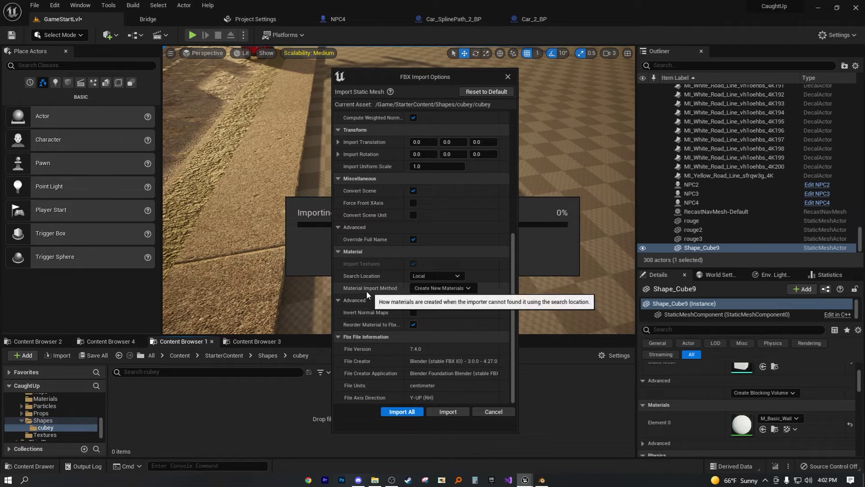
pyautogui.scroll(1, 340, 302)
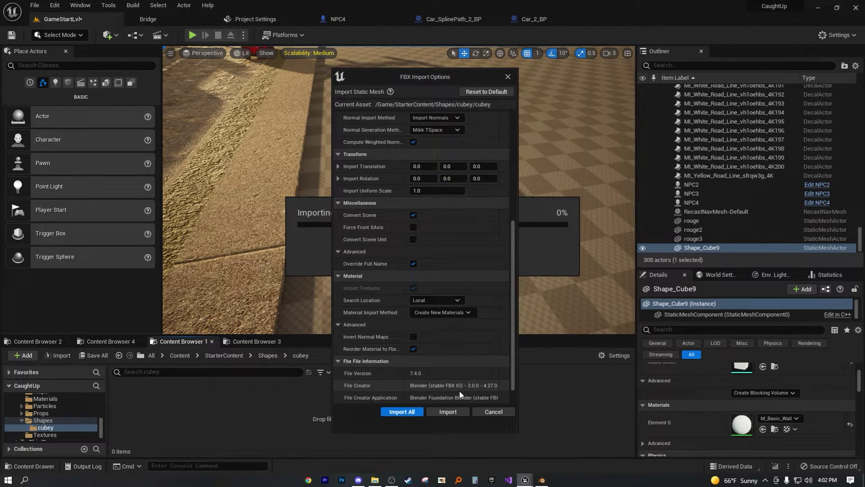
pyautogui.scroll(-1, 459, 390)
pyautogui.click(452, 414)
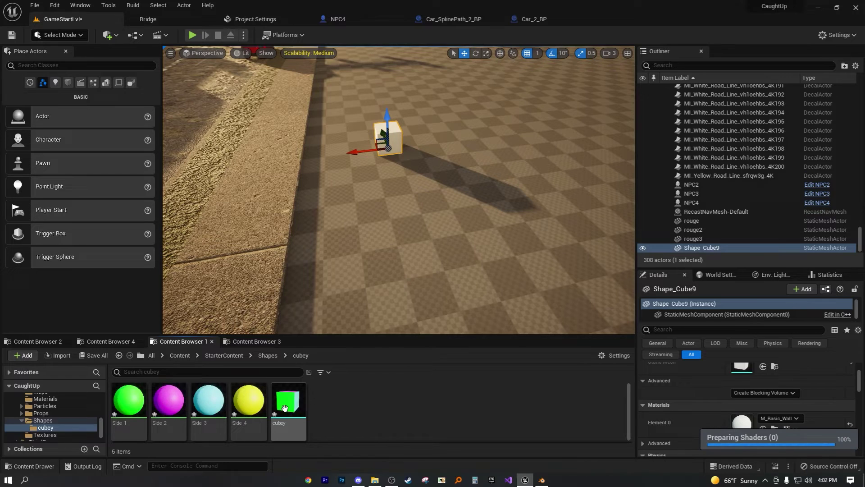
# Place the imported cubey mesh in the level beside the white cube and snap it down to the floor.
pyautogui.moveTo(288, 403); pyautogui.dragTo(467, 203)
pyautogui.moveTo(474, 125); pyautogui.dragTo(485, 112)
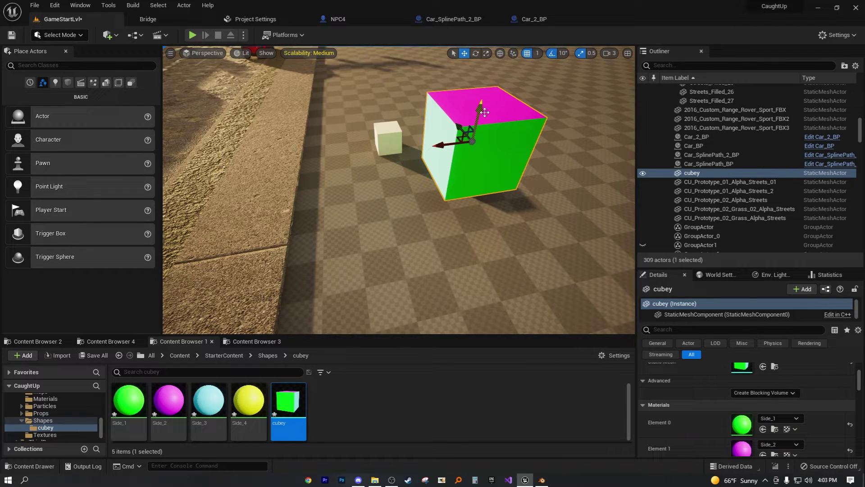
pyautogui.press('End')
# Examine the cubey mesh from several sides along with its material elements, and compare it with the plain white cube.
pyautogui.moveTo(505, 165); pyautogui.dragTo(468, 135, button='right')
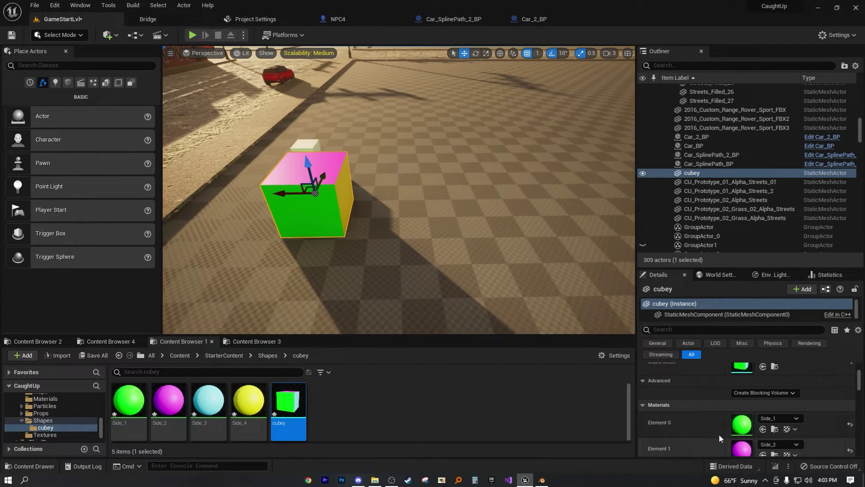
pyautogui.scroll(-3, 718, 437)
pyautogui.moveTo(413, 175); pyautogui.dragTo(315, 198, button='right')
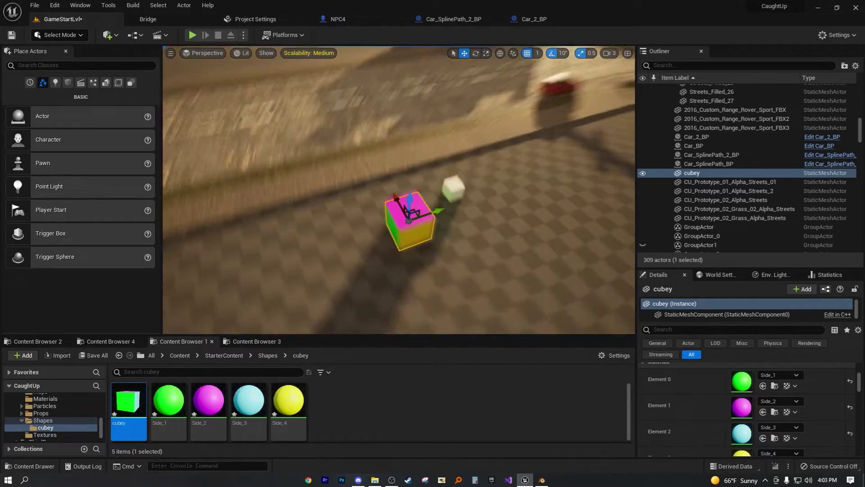
pyautogui.moveTo(399, 212); pyautogui.dragTo(414, 176, button='right')
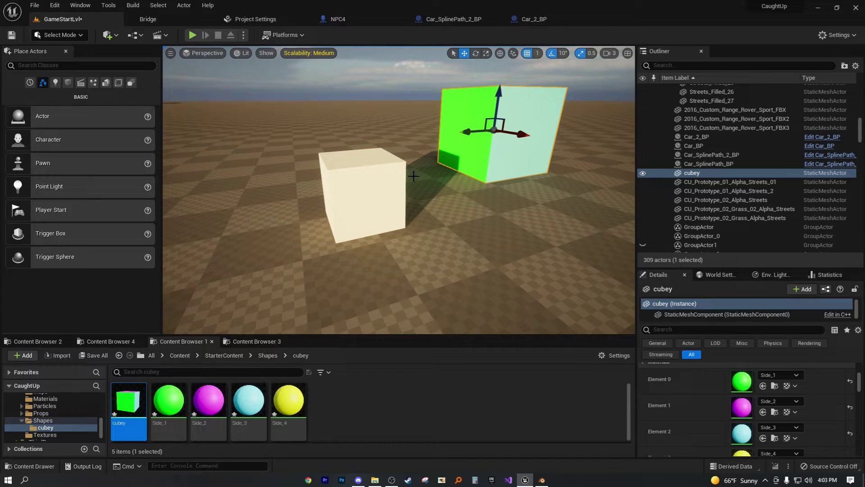
pyautogui.moveTo(386, 160); pyautogui.dragTo(271, 140, button='right')
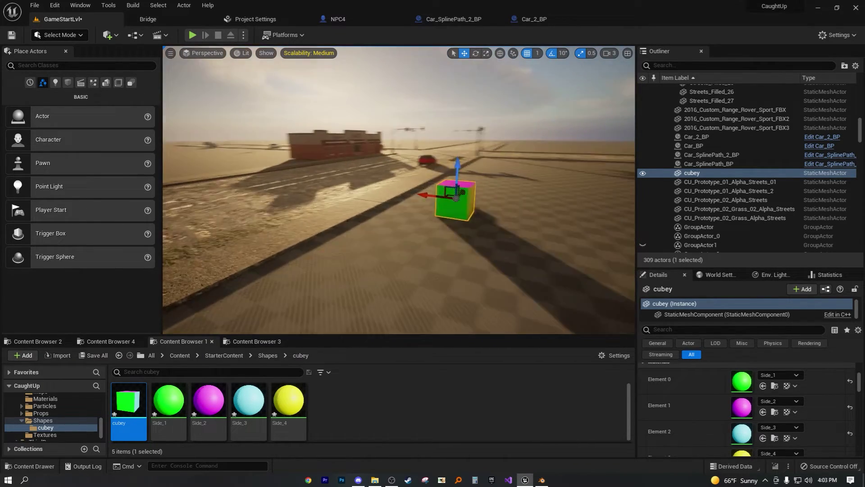
# Examine the material elements of the street corner mesh beside the traffic light, and return to the cubey mesh and the white cube for comparison.
pyautogui.moveTo(399, 190); pyautogui.dragTo(446, 239, button='right')
pyautogui.click(543, 226)
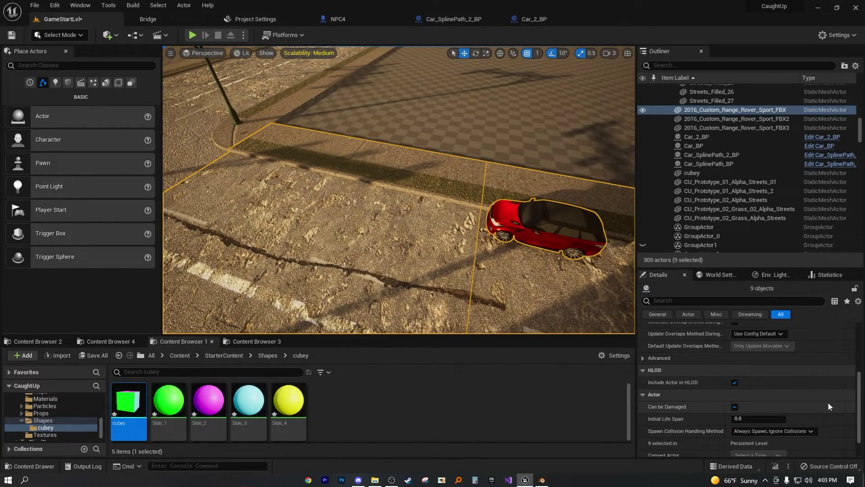
pyautogui.scroll(-2, 784, 363)
pyautogui.moveTo(549, 296); pyautogui.dragTo(531, 275, button='right')
pyautogui.click(413, 248)
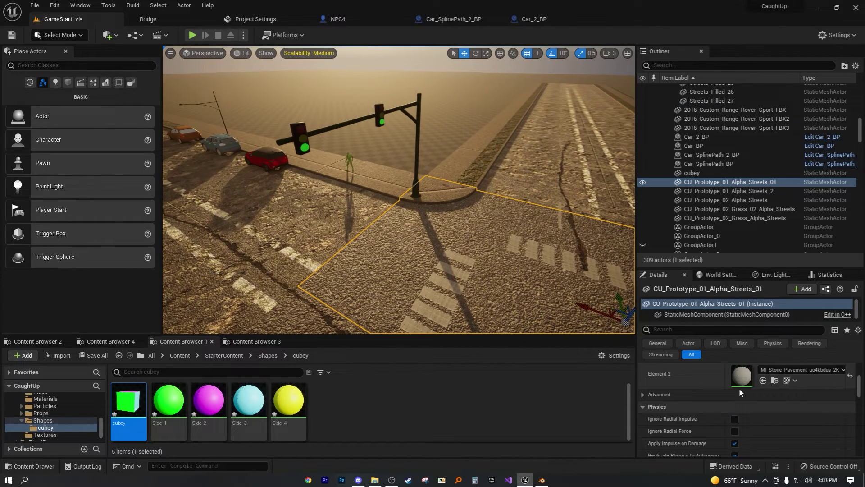
pyautogui.scroll(3, 741, 389)
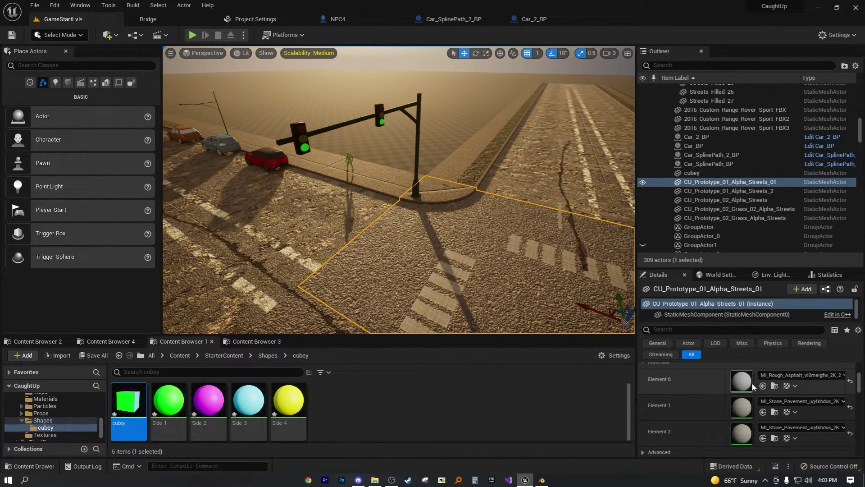
pyautogui.moveTo(427, 198); pyautogui.dragTo(457, 207, button='right')
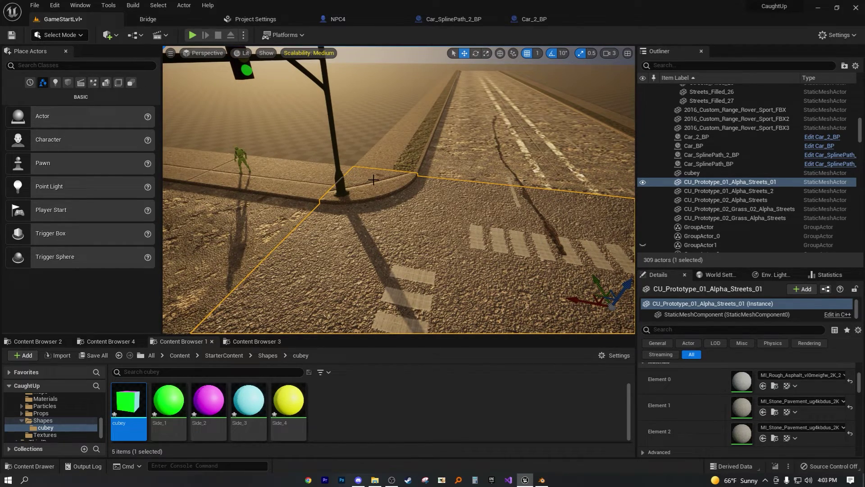
pyautogui.moveTo(363, 184); pyautogui.dragTo(383, 188, button='right')
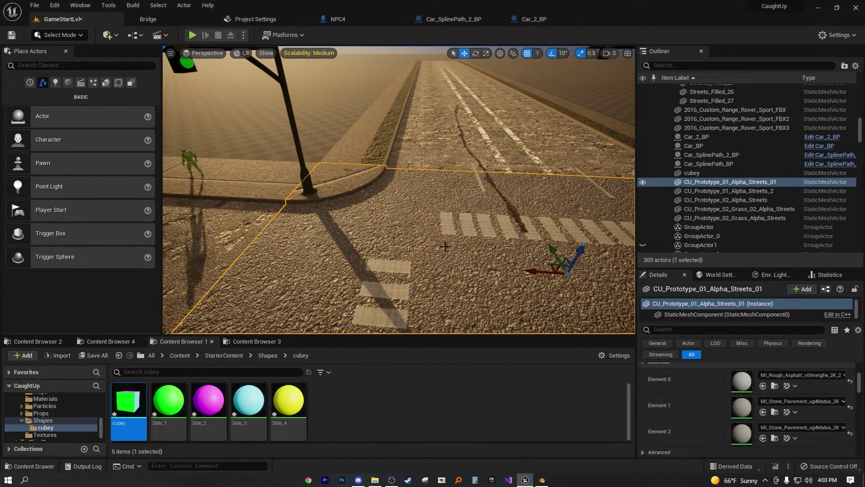
pyautogui.moveTo(445, 246); pyautogui.dragTo(447, 289, button='right')
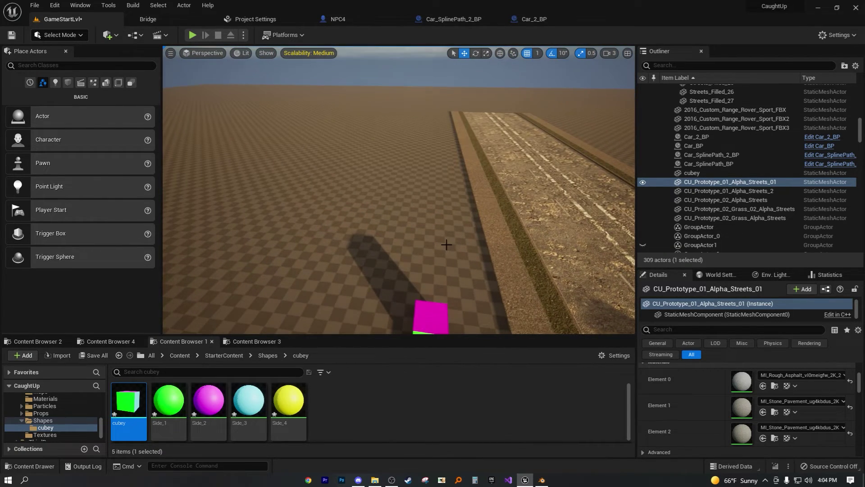
pyautogui.moveTo(426, 243); pyautogui.dragTo(386, 271, button='right')
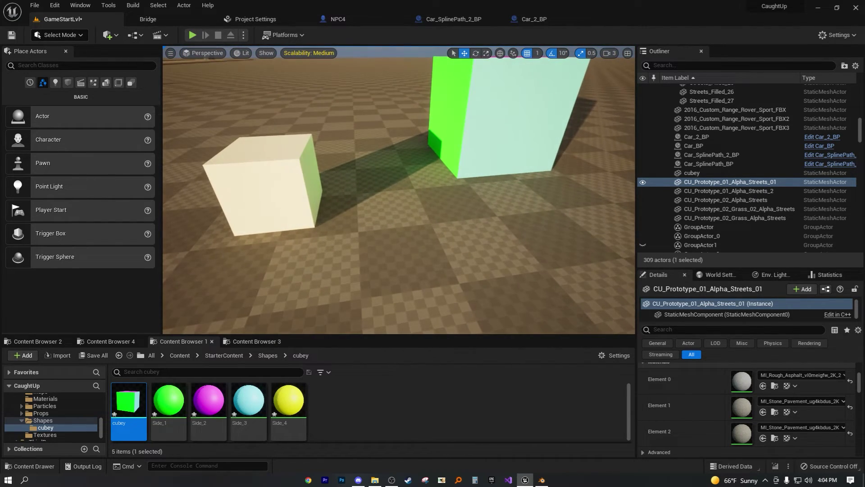
pyautogui.press('s')
pyautogui.moveTo(423, 244); pyautogui.dragTo(423, 243, button='right')
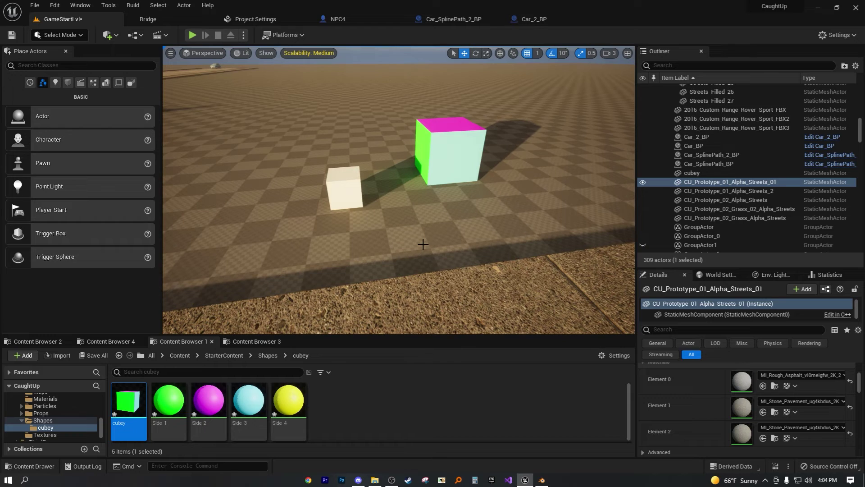